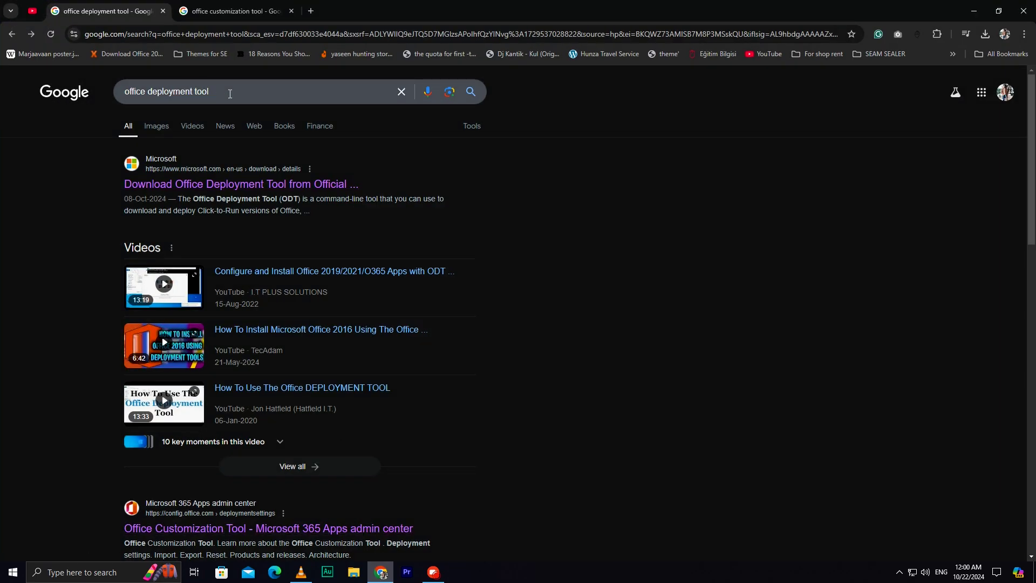
# Download the Office Deployment Tool installer from the Microsoft Download Center, then return to the customization tool results
pyautogui.click(209, 184)
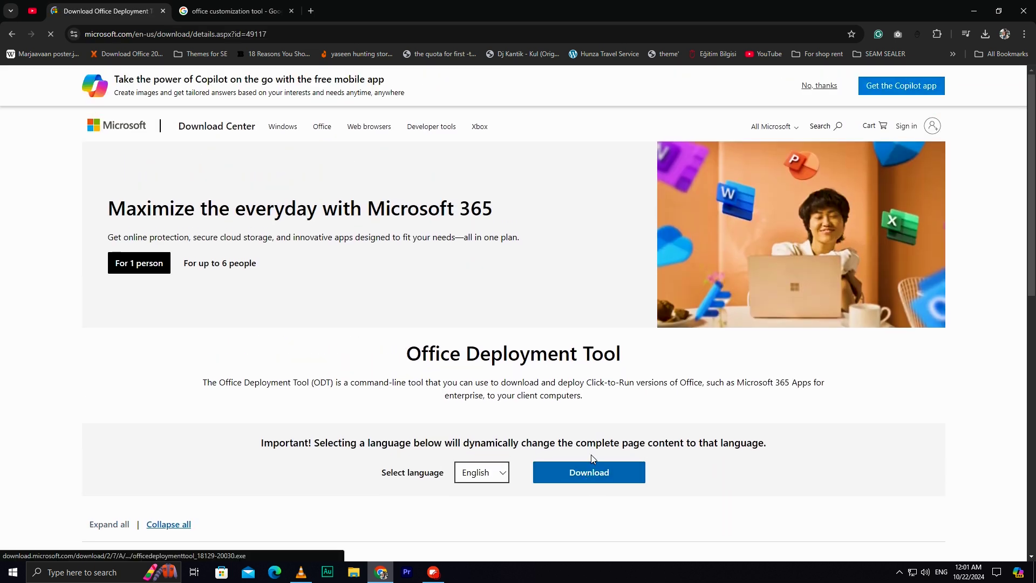
pyautogui.click(594, 473)
pyautogui.click(261, 10)
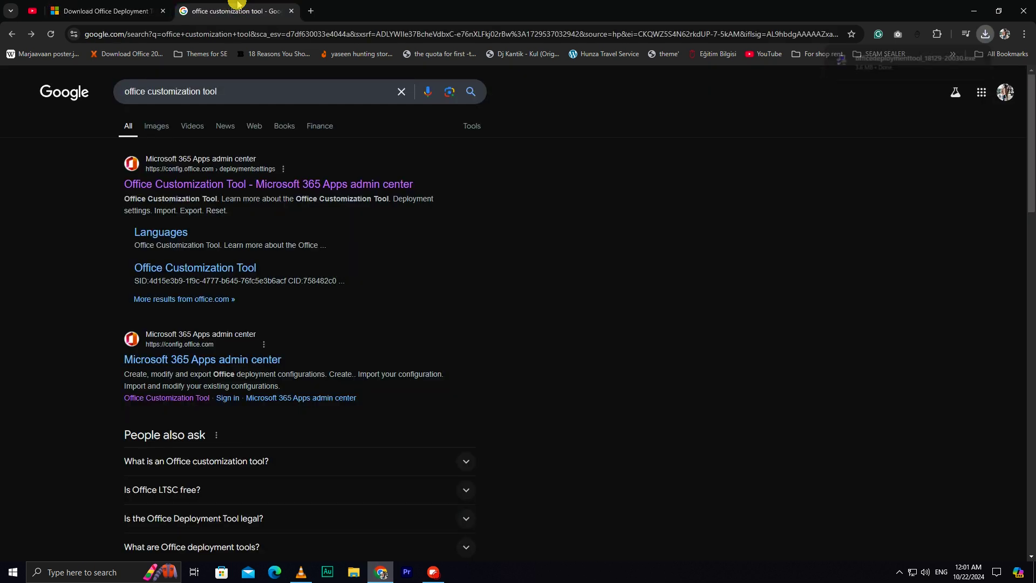
# Open the 'Office Customization Tool - Microsoft 365 Apps admin center' result to reach the 64-bit deployment settings
pyautogui.click(278, 189)
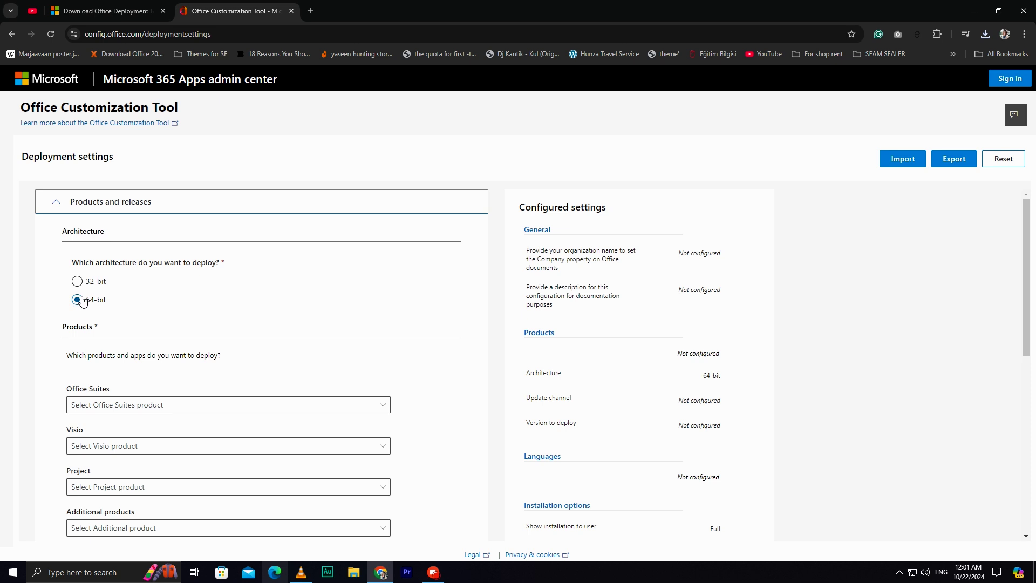
# Search 'about' and open About your PC to confirm a 64-bit OS on an x64 processor
pyautogui.click(93, 570)
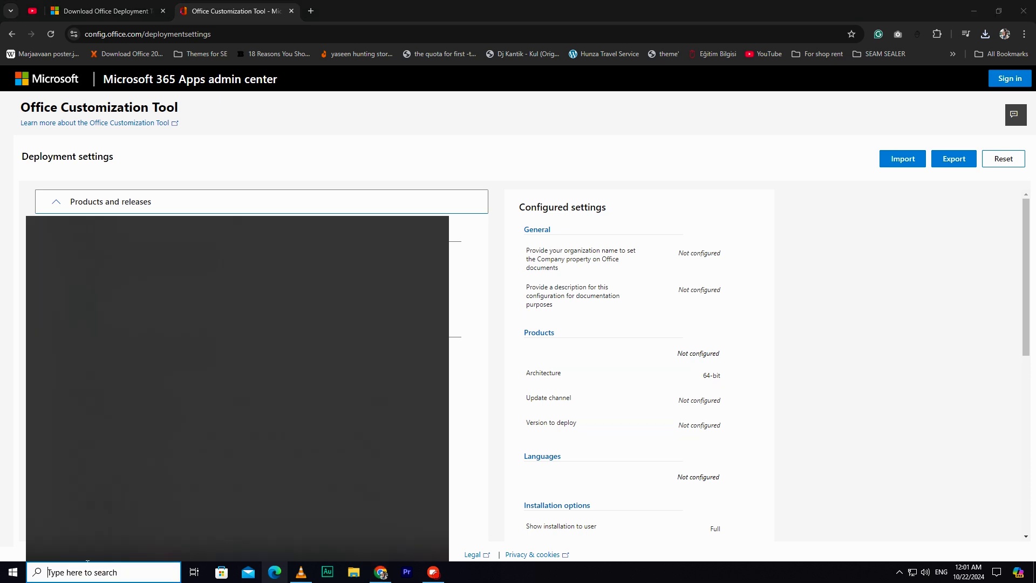
pyautogui.write('about')
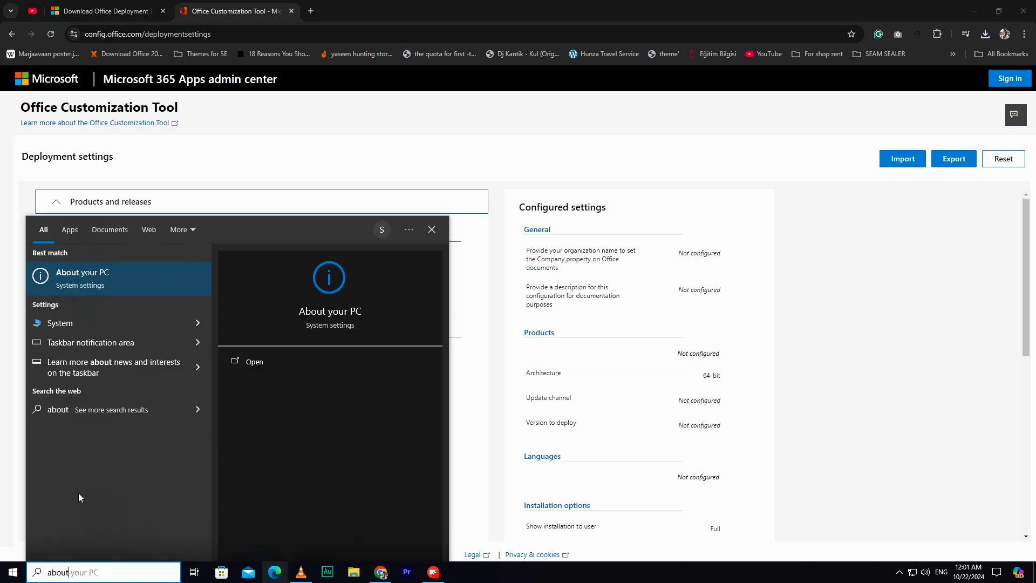
pyautogui.click(104, 280)
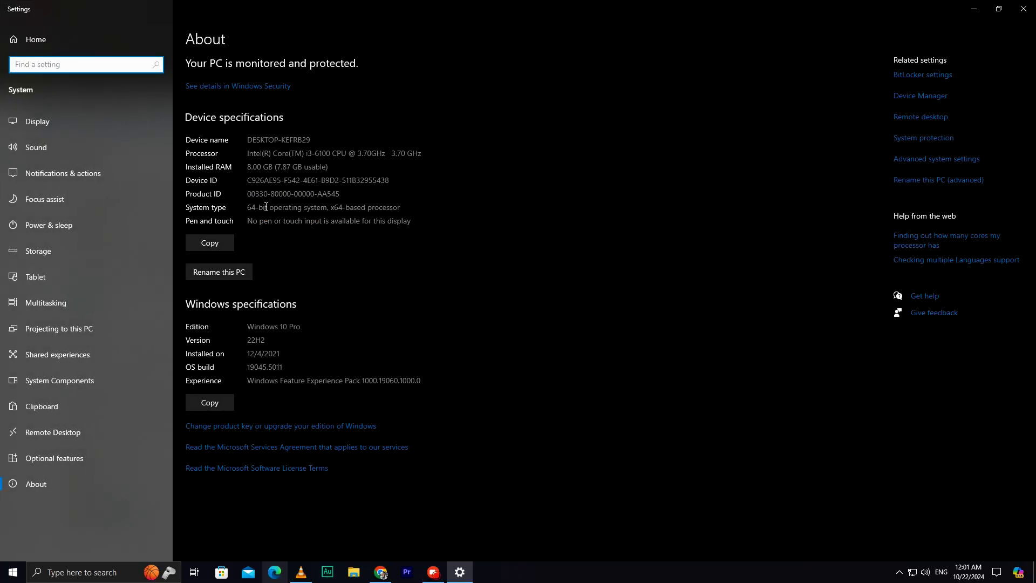
# Choose Office Professional Plus 2019 - Volume License as the Office suite
pyautogui.click(1024, 9)
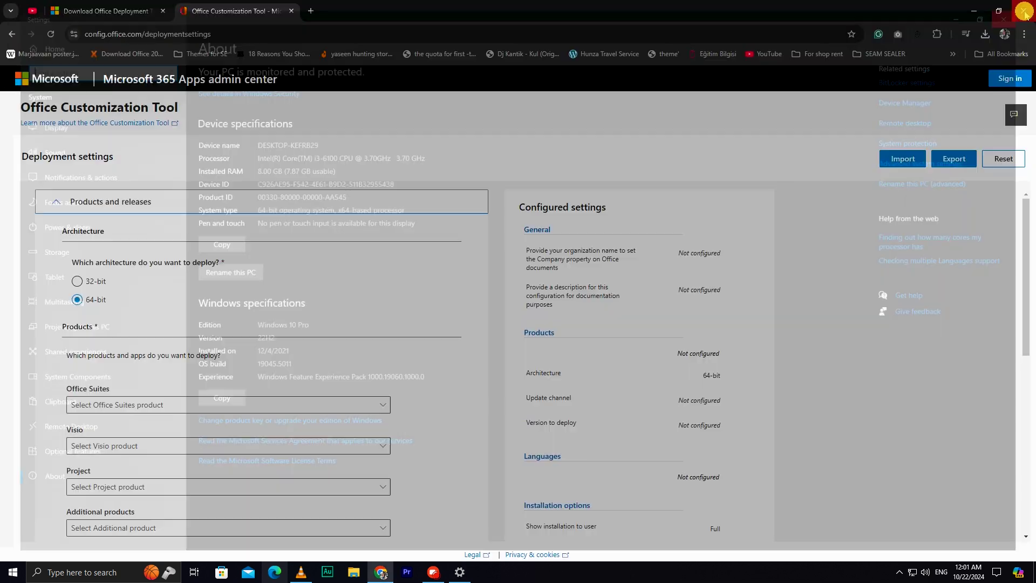
pyautogui.scroll(-2, 200, 302)
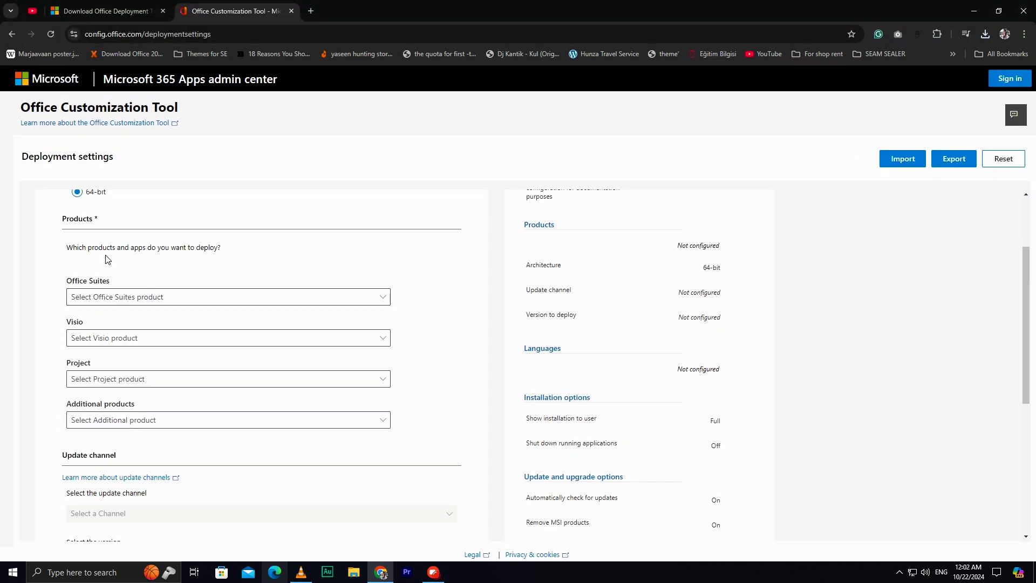
pyautogui.click(165, 297)
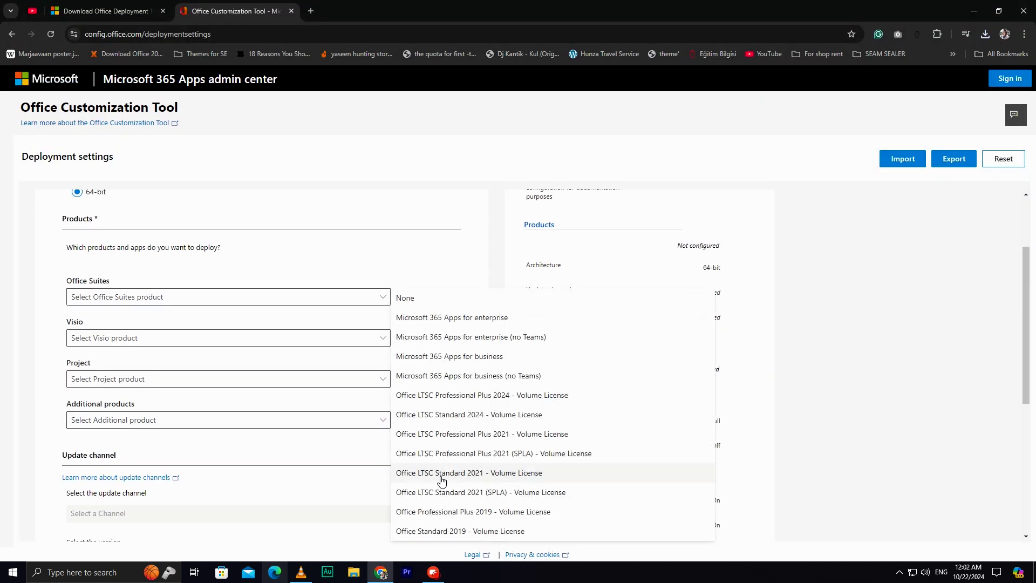
pyautogui.click(565, 517)
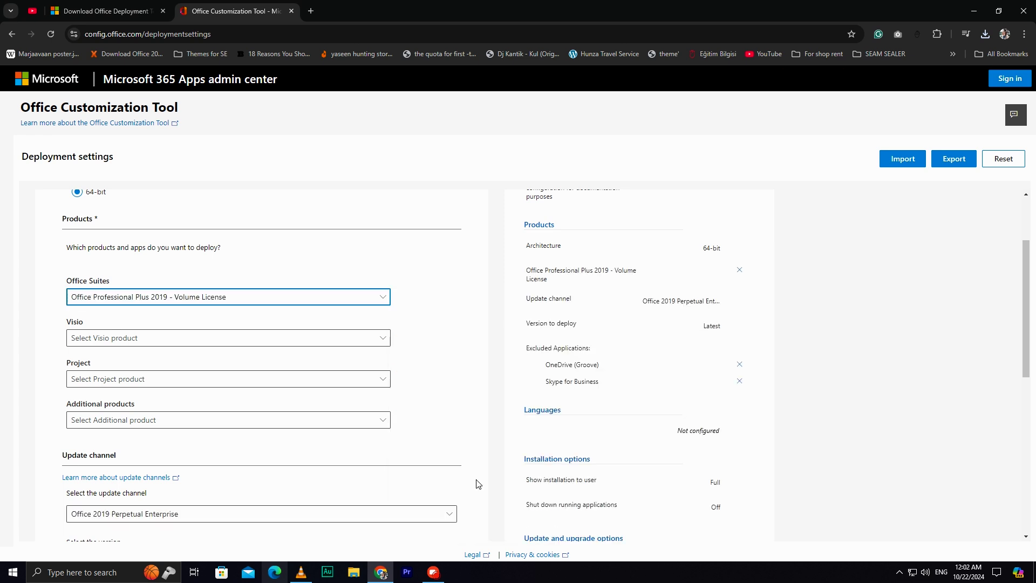
# Exclude OneDrive Desktop, Outlook, Publisher and PowerPoint from the deployment and continue
pyautogui.scroll(-2, 173, 396)
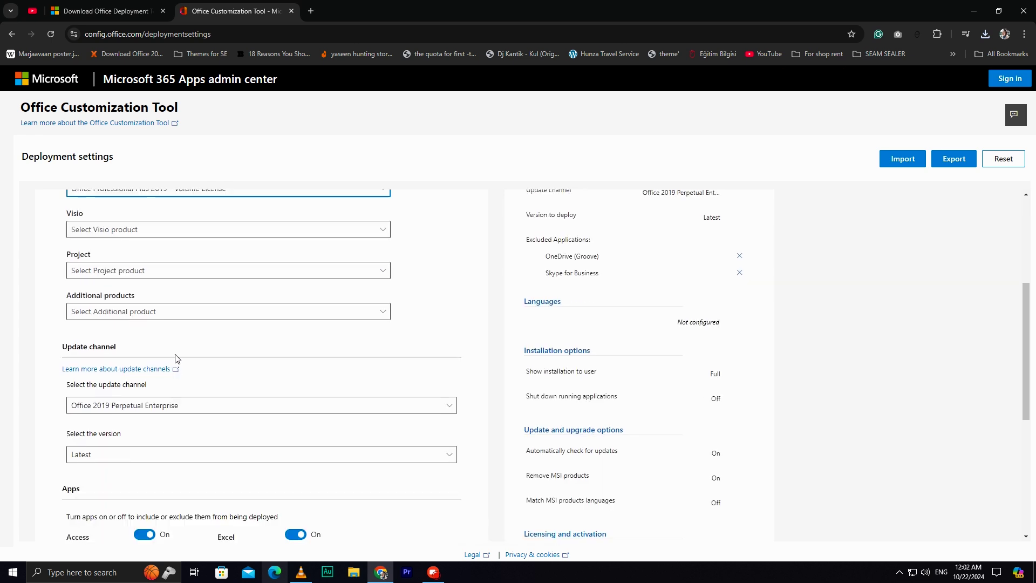
pyautogui.scroll(-1, 176, 358)
pyautogui.scroll(-2, 176, 356)
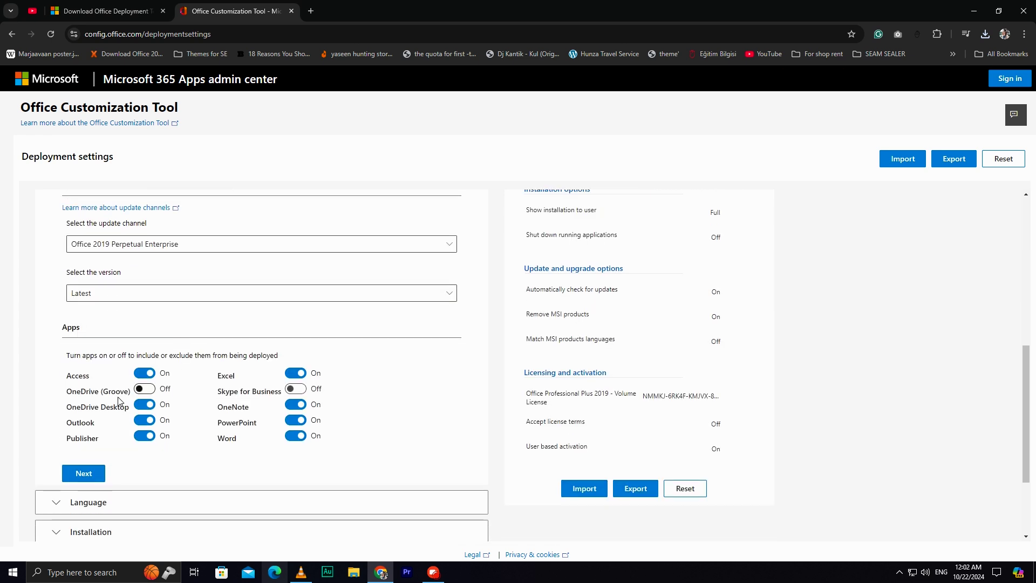
pyautogui.click(146, 407)
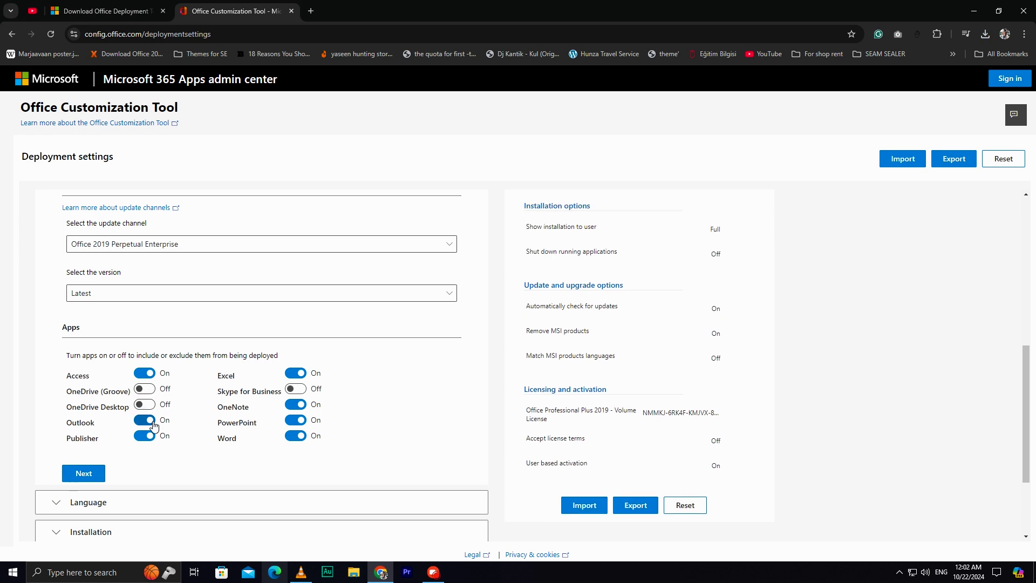
pyautogui.click(147, 421)
pyautogui.click(153, 435)
pyautogui.click(295, 420)
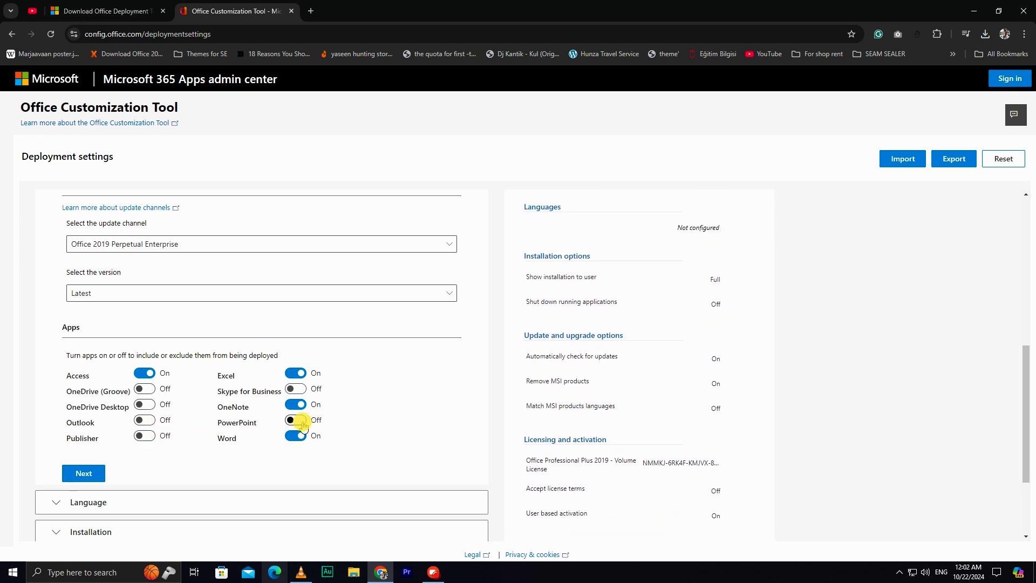
pyautogui.click(87, 474)
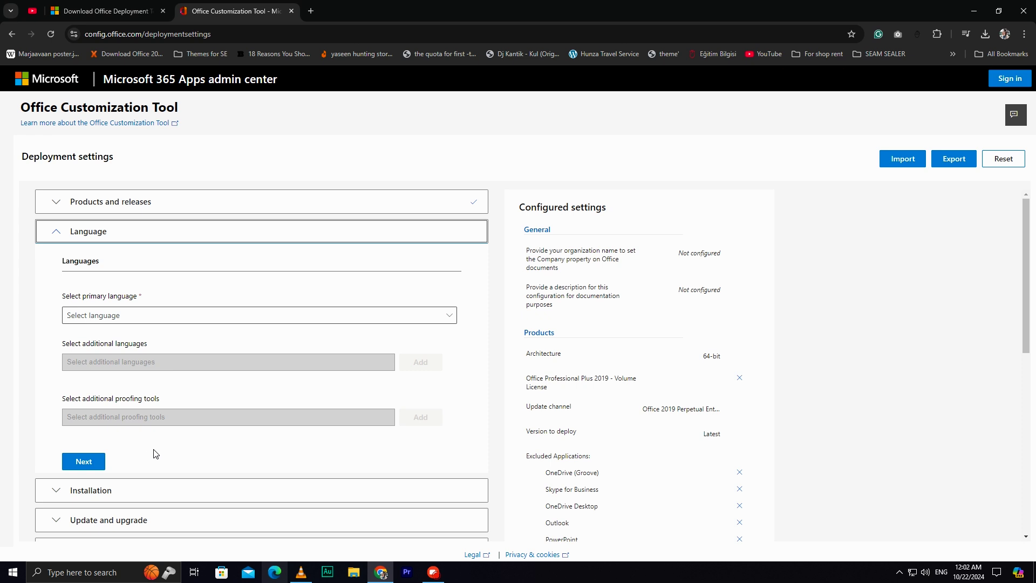
# Set English (United States) as the primary language
pyautogui.scroll(-2, 155, 451)
pyautogui.scroll(1, 156, 426)
pyautogui.click(161, 263)
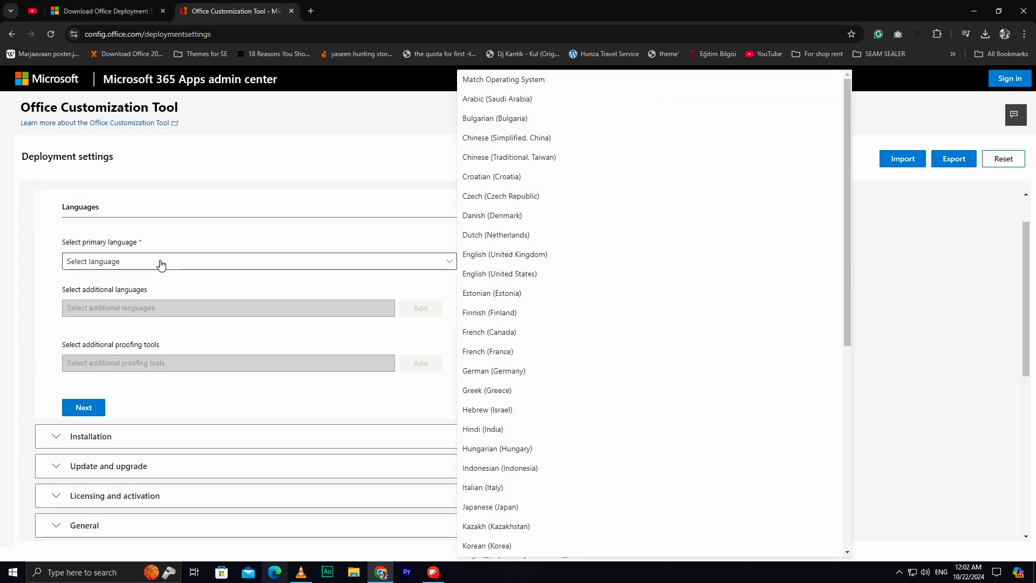
pyautogui.click(519, 277)
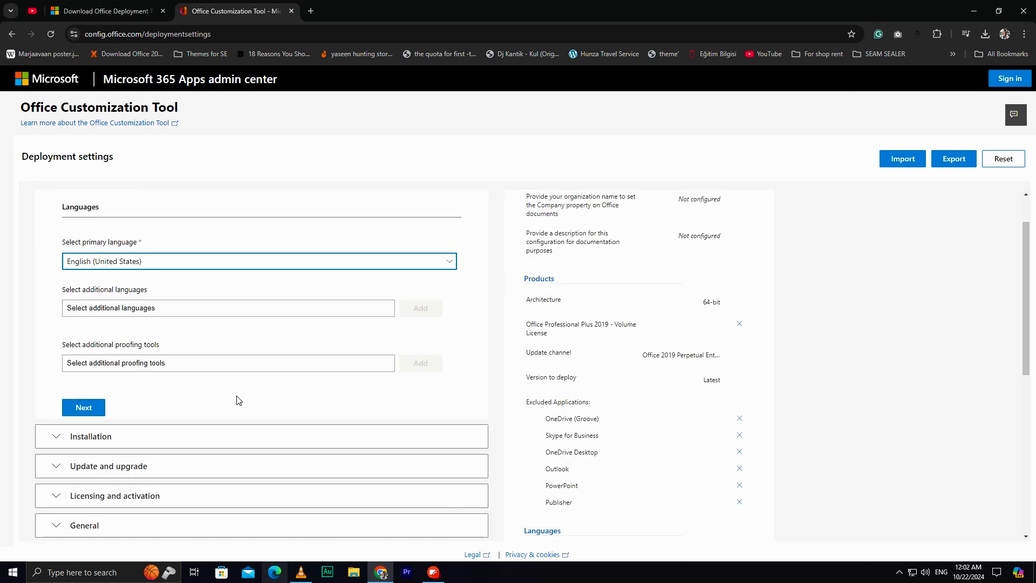
# Accept the default installation and update settings to reach Licensing and activation
pyautogui.click(84, 408)
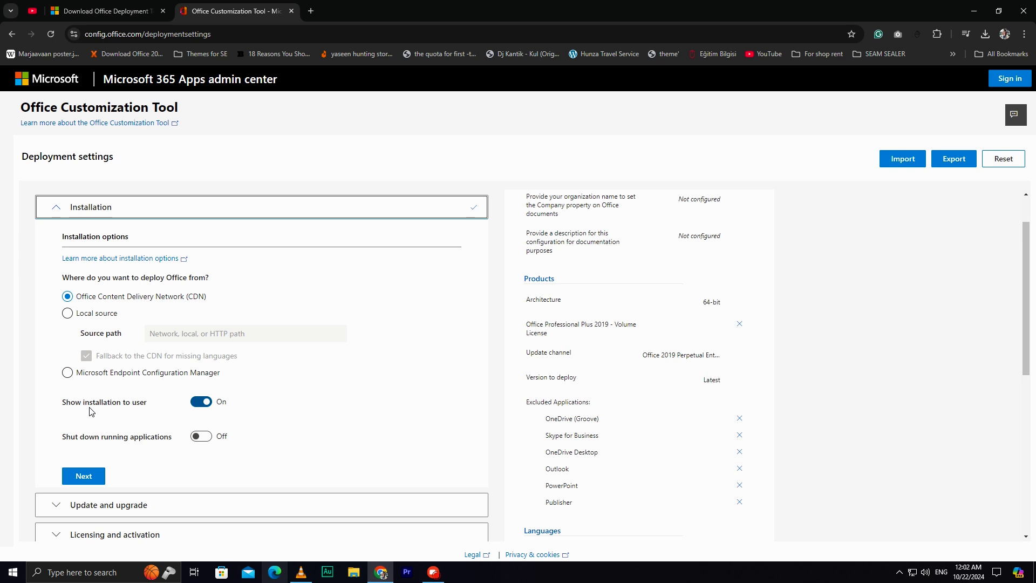
pyautogui.scroll(-3, 105, 378)
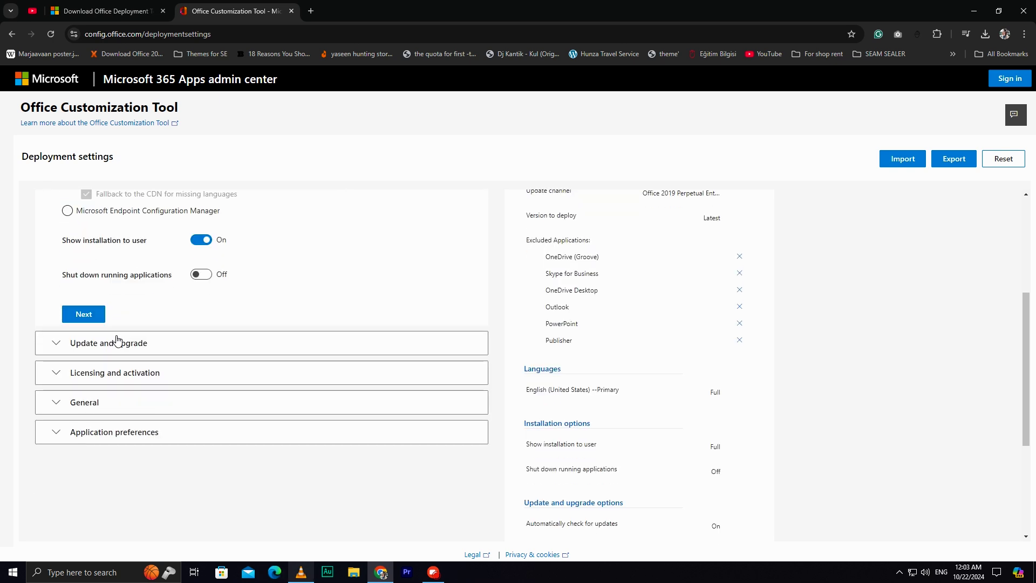
pyautogui.click(93, 320)
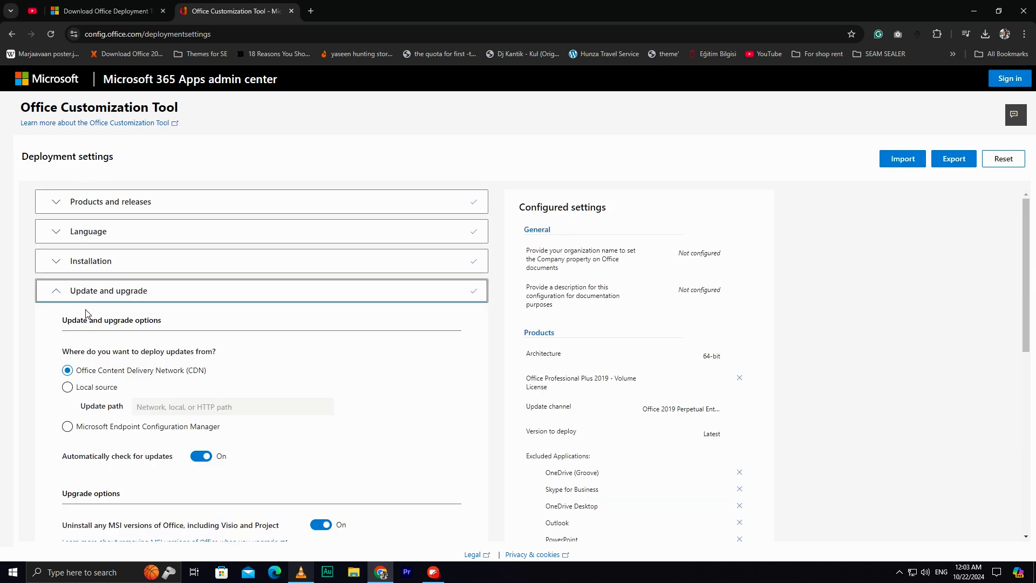
pyautogui.scroll(-3, 112, 354)
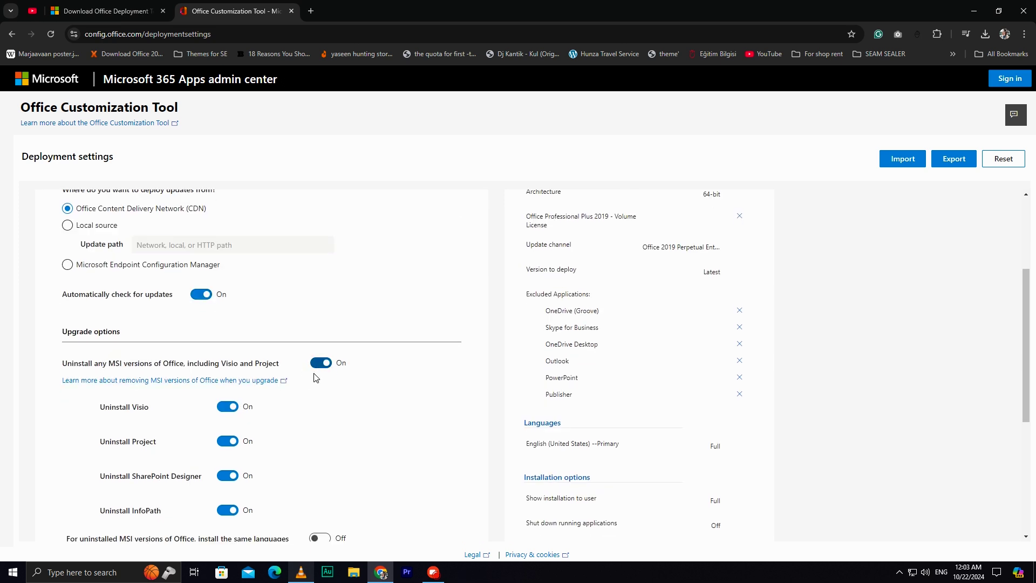
pyautogui.scroll(-3, 316, 377)
pyautogui.click(96, 436)
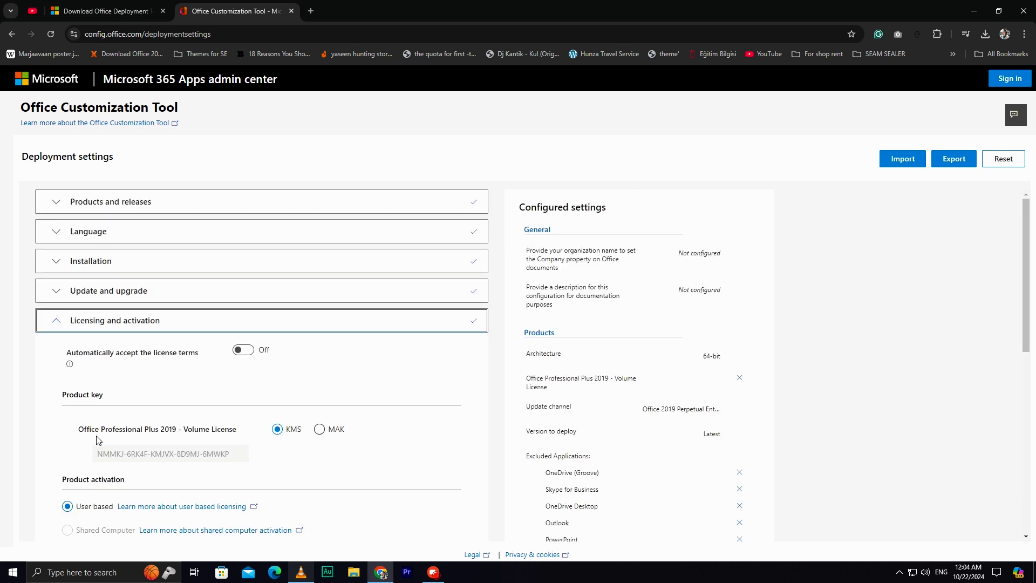
# Accept the Licensing and activation and General defaults
pyautogui.scroll(-3, 272, 399)
pyautogui.scroll(-2, 227, 402)
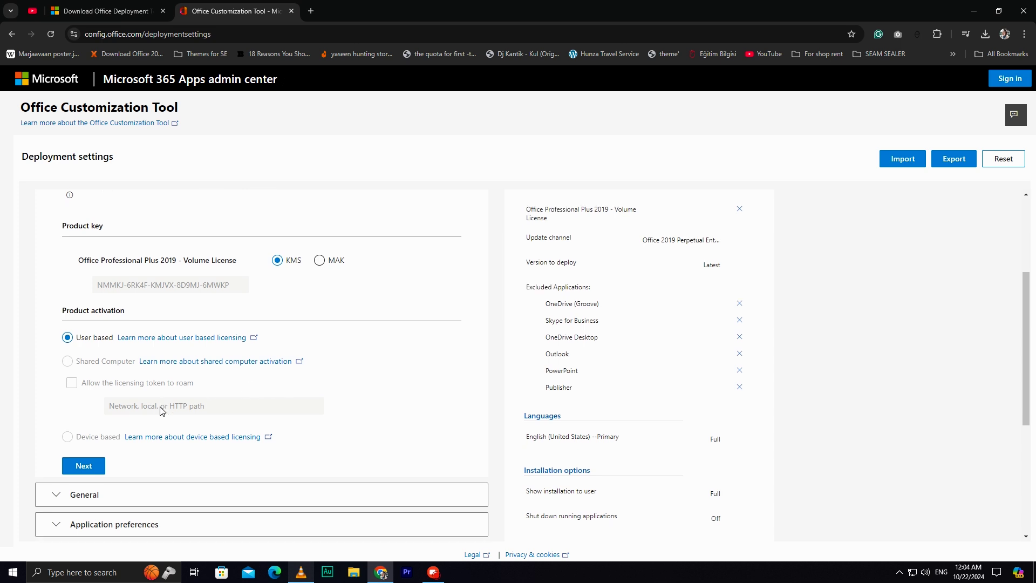
pyautogui.click(82, 416)
pyautogui.scroll(-4, 219, 408)
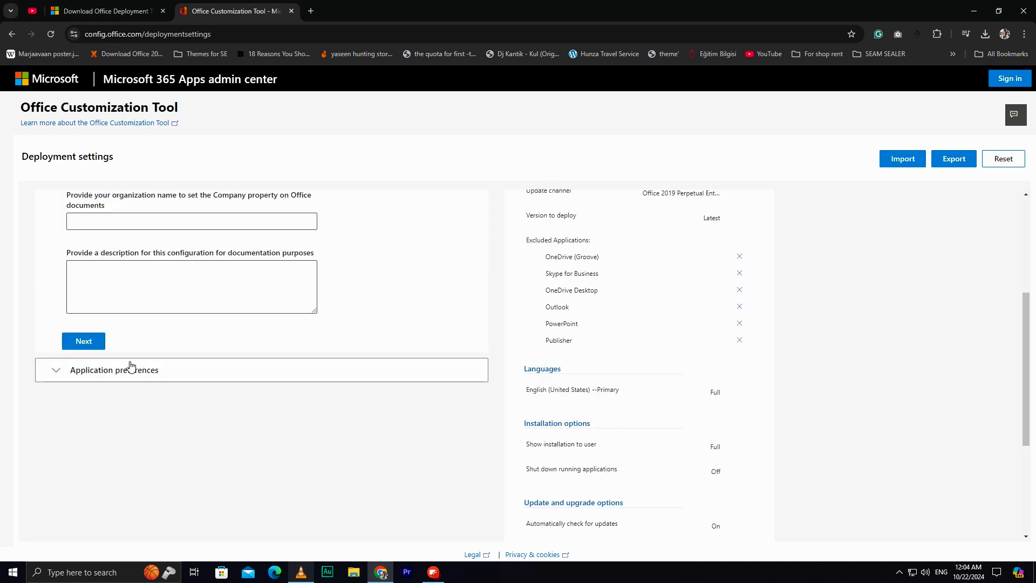
pyautogui.click(68, 345)
# Review Application preferences without changes and finish the deployment configuration
pyautogui.scroll(-4, 185, 319)
pyautogui.scroll(-3, 477, 390)
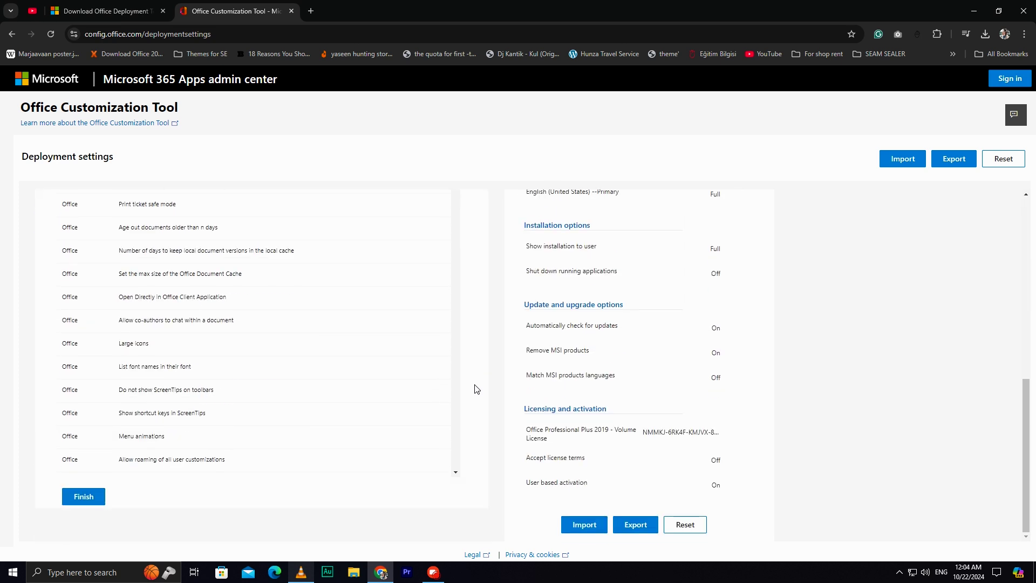
pyautogui.click(456, 472)
pyautogui.scroll(5, 470, 360)
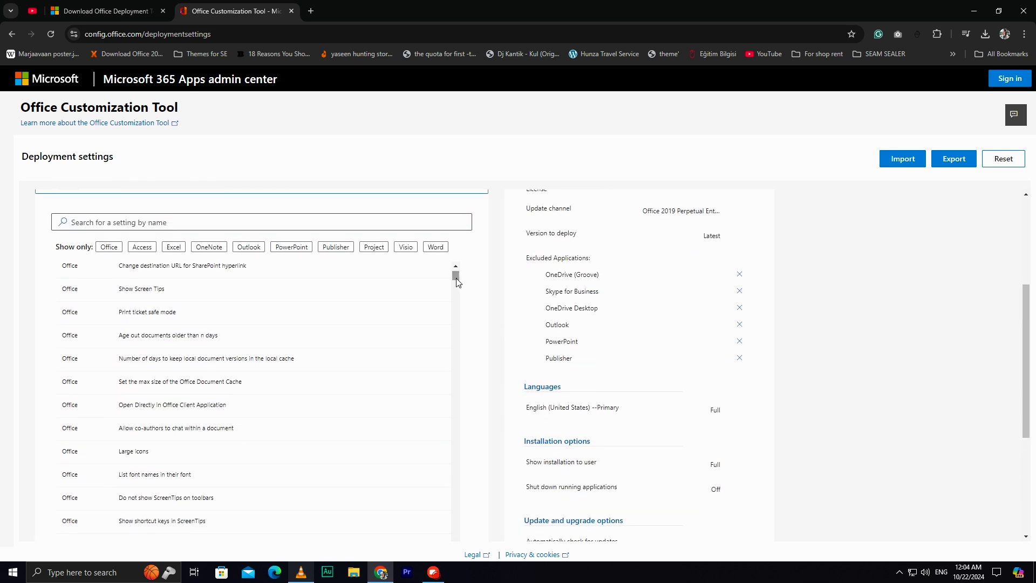
pyautogui.moveTo(453, 410); pyautogui.dragTo(444, 521)
pyautogui.scroll(-4, 479, 475)
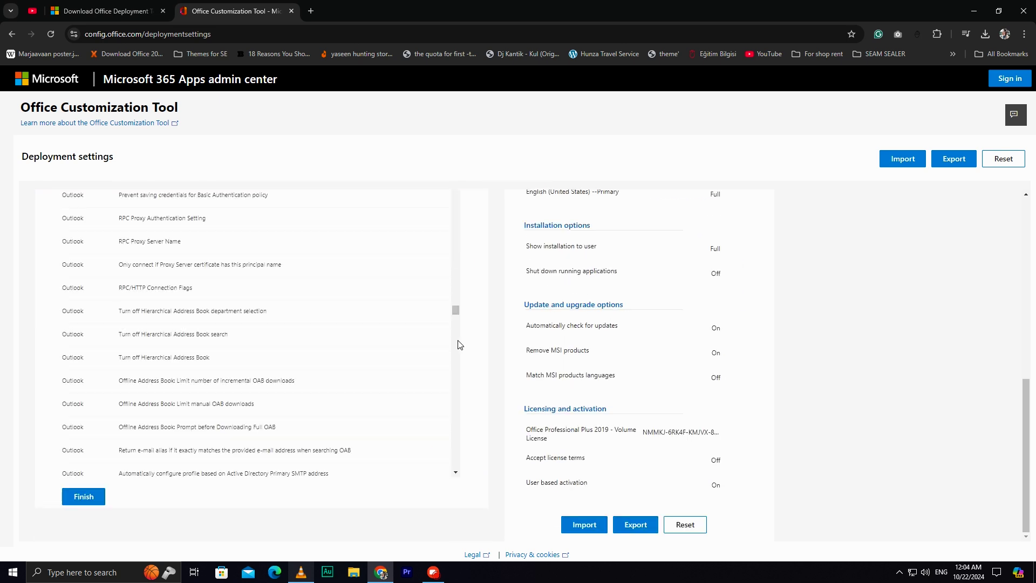
pyautogui.moveTo(461, 414); pyautogui.dragTo(459, 479)
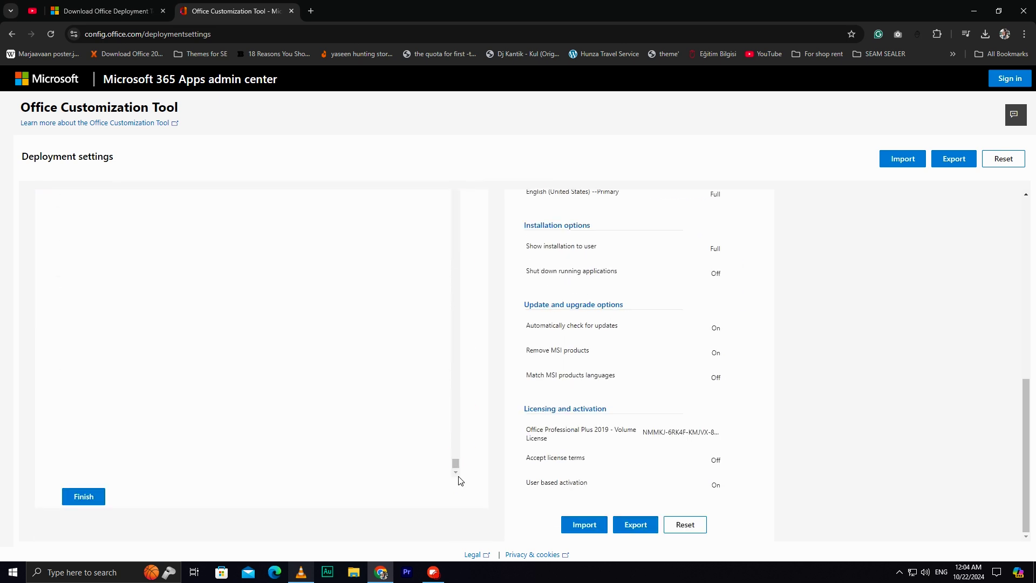
pyautogui.click(84, 496)
# Export the settings with Keep Current Settings, accept the license terms, and download Configuration.xml
pyautogui.click(638, 528)
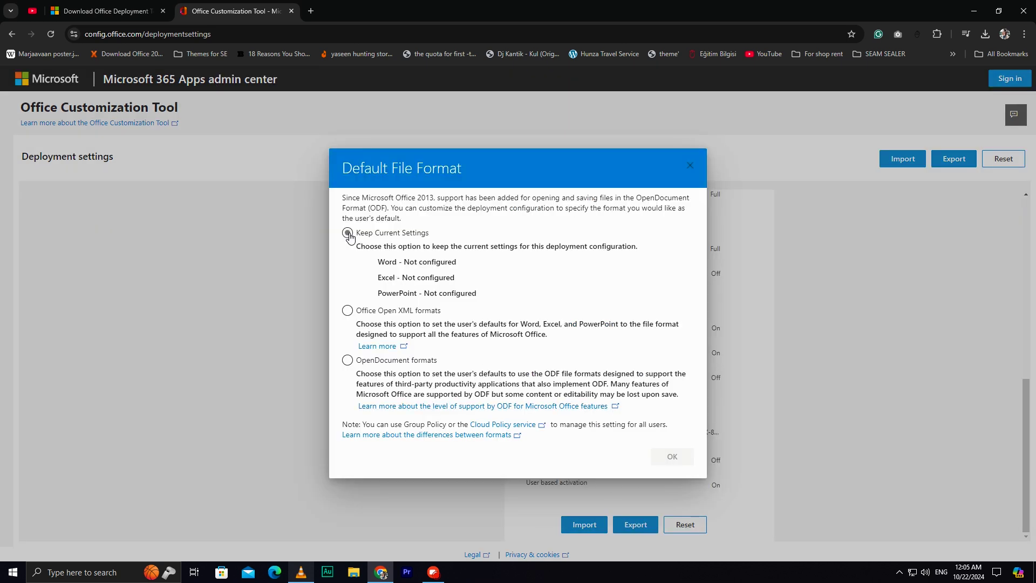
pyautogui.click(347, 234)
pyautogui.click(672, 457)
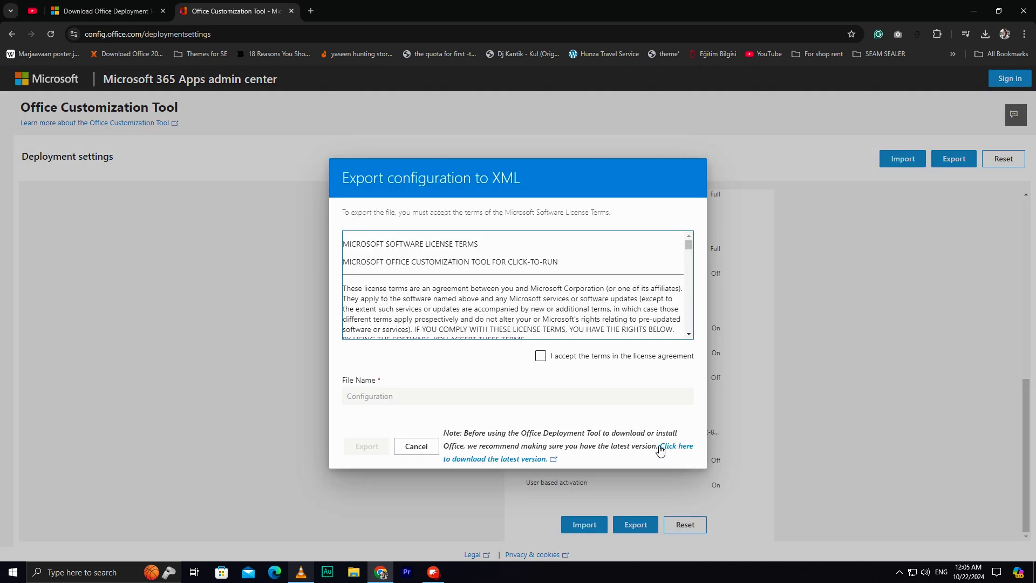
pyautogui.click(541, 356)
pyautogui.click(367, 445)
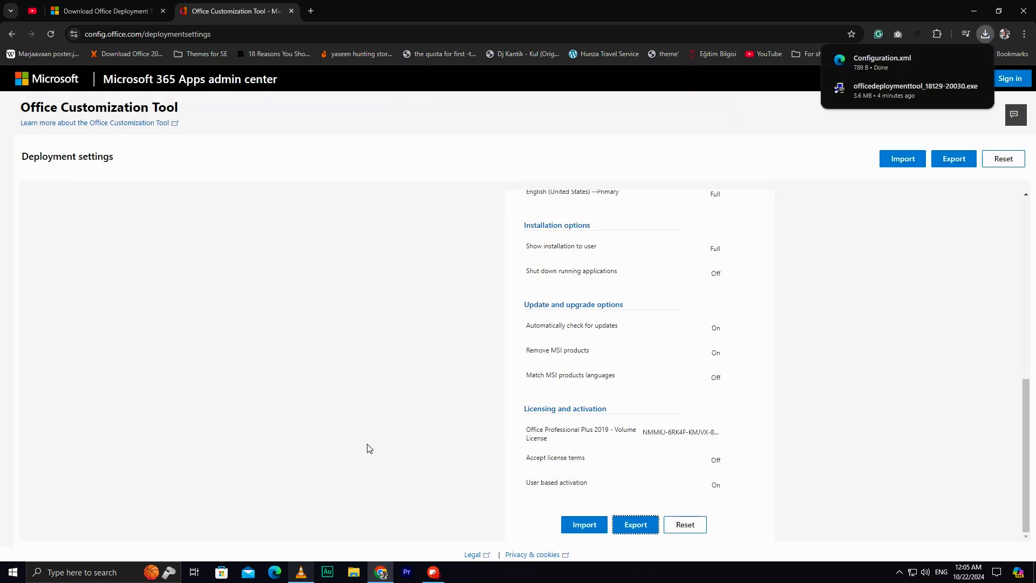
pyautogui.click(956, 59)
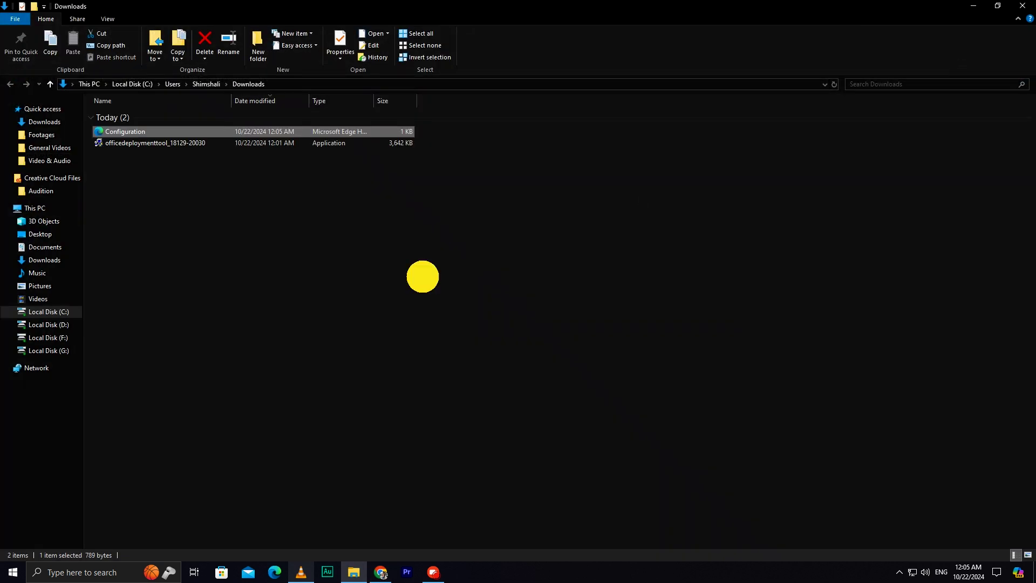
# Copy both downloaded files and create a new 'office 2019' folder on Local Disk (C:)
pyautogui.moveTo(423, 280); pyautogui.dragTo(194, 138)
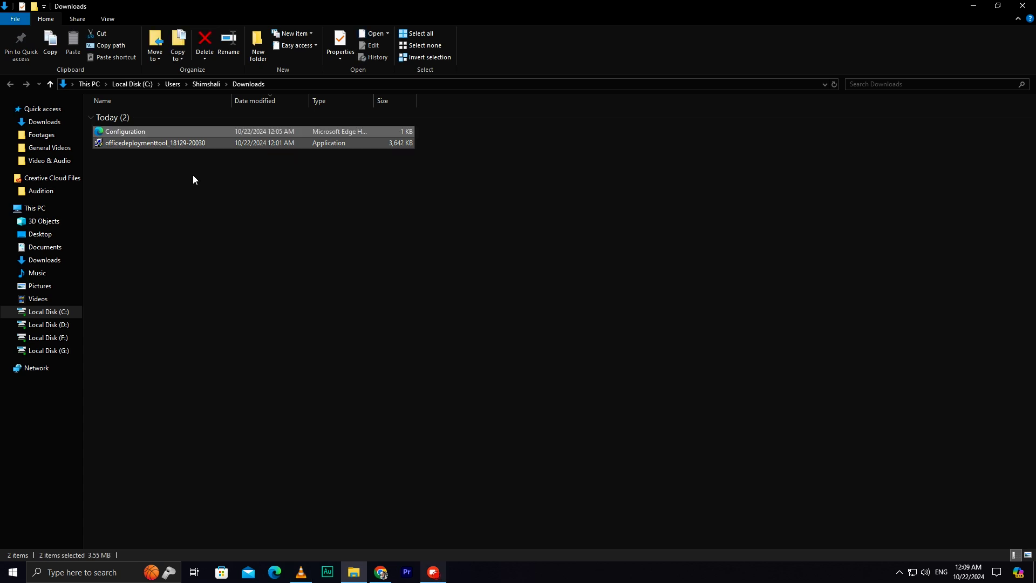
pyautogui.hotkey('ctrl', 'c')
pyautogui.click(69, 313)
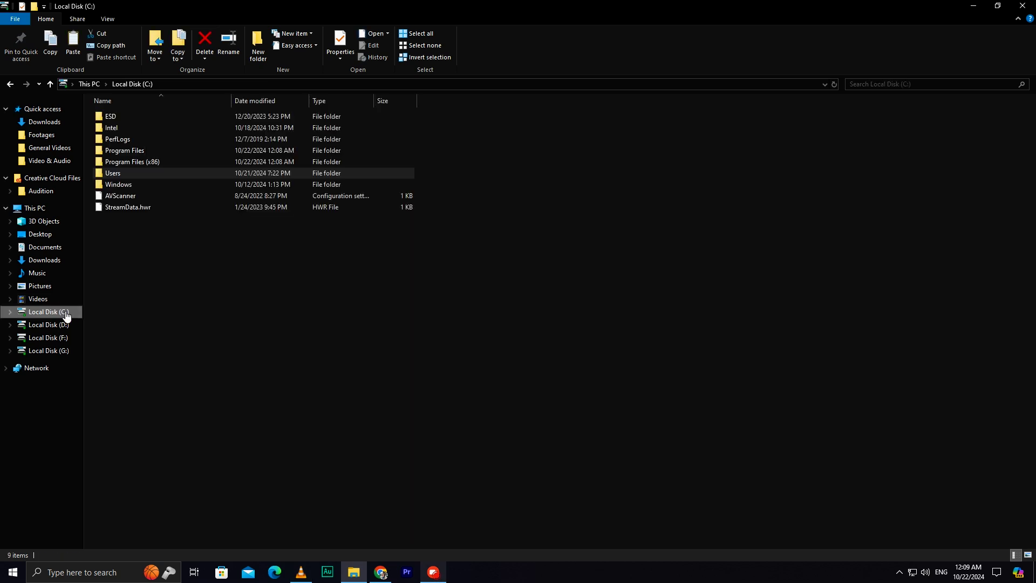
pyautogui.rightClick(218, 320)
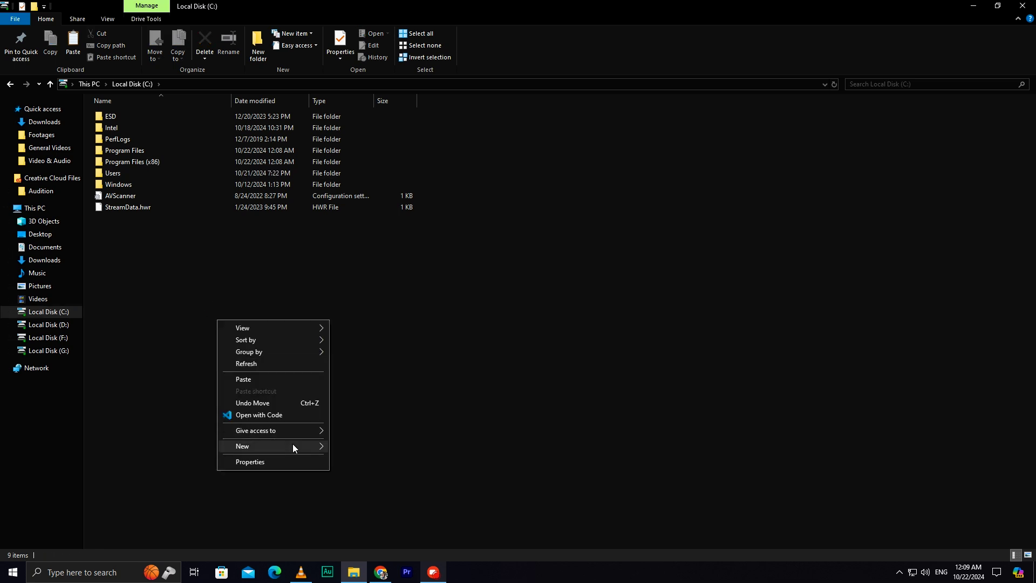
pyautogui.moveTo(292, 448)
pyautogui.click(345, 445)
pyautogui.write('office 20')
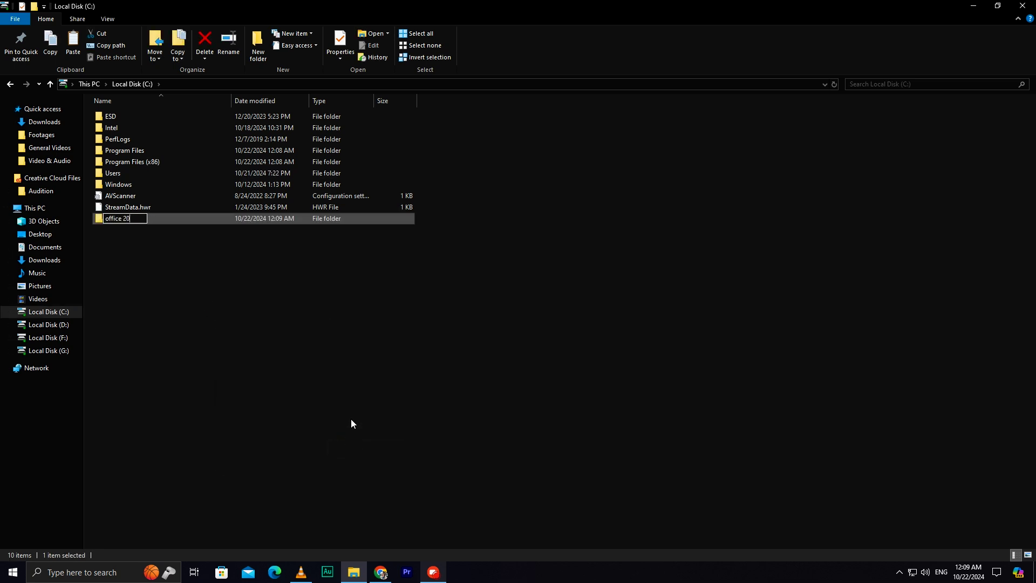
pyautogui.write('19')
pyautogui.press('Return')
pyautogui.press('Return')
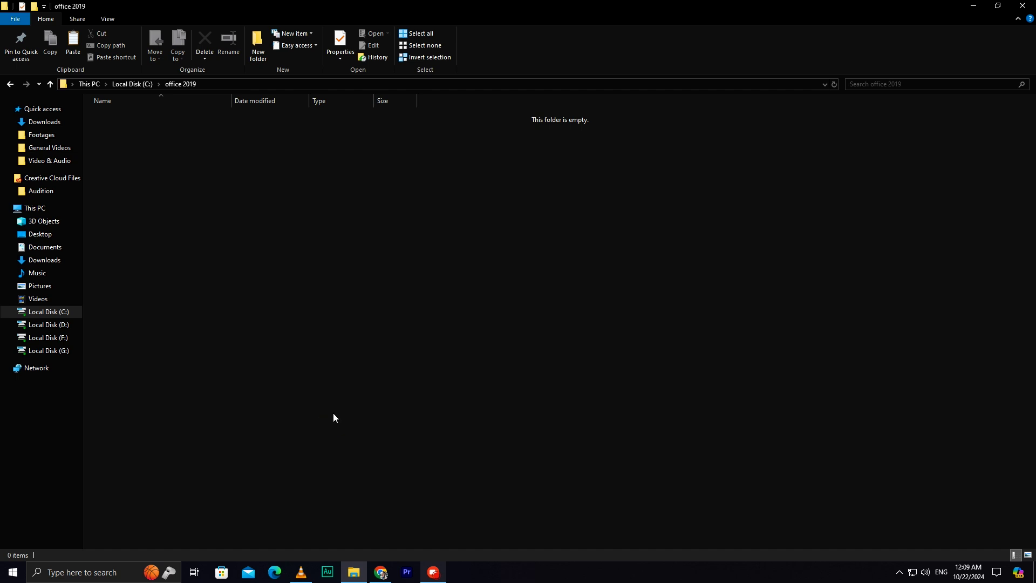
# Paste Configuration and the officedeploymenttool installer into the office 2019 folder
pyautogui.hotkey('ctrl', 'v')
pyautogui.click(186, 239)
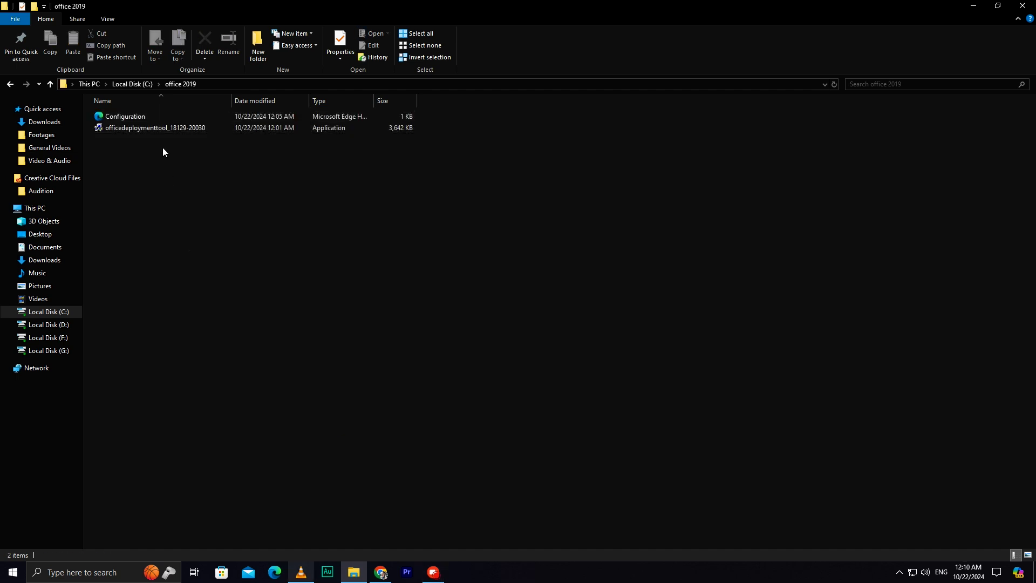
pyautogui.click(160, 129)
pyautogui.rightClick(159, 129)
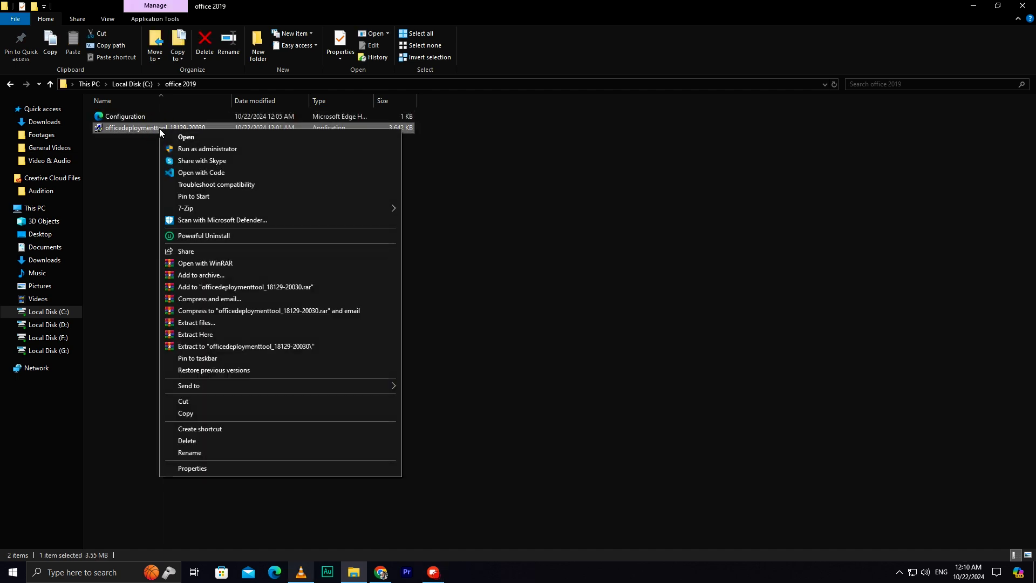
# Run officedeploymenttool as administrator, accept the license, and extract its files into C:\office 2019
pyautogui.click(196, 148)
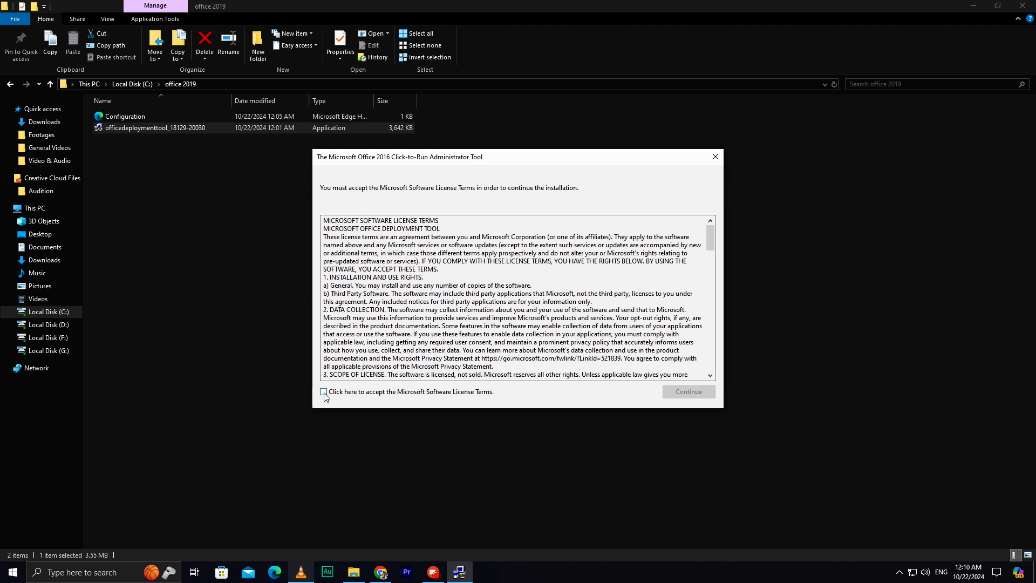
pyautogui.click(323, 392)
pyautogui.click(685, 392)
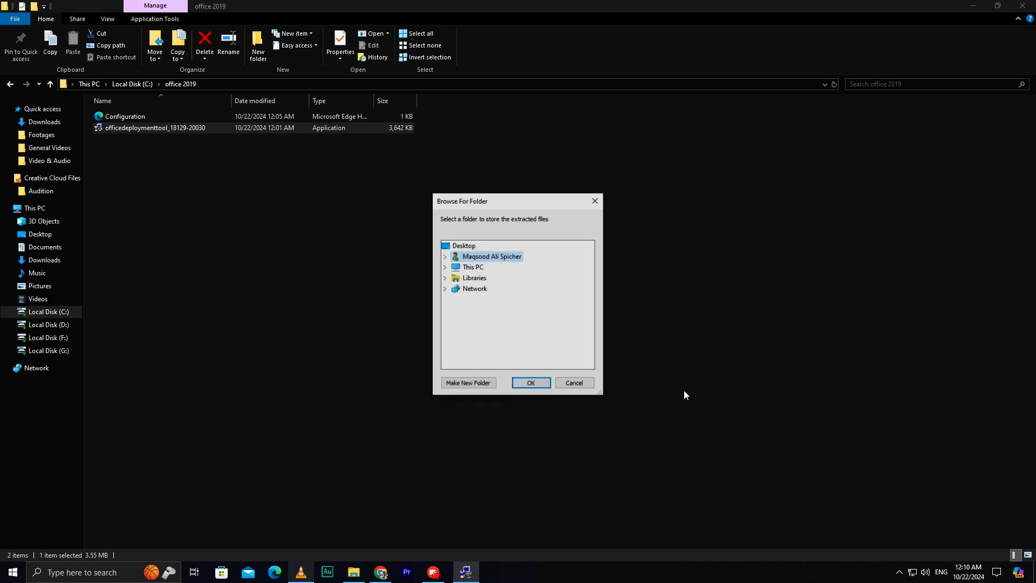
pyautogui.doubleClick(477, 272)
pyautogui.doubleClick(489, 335)
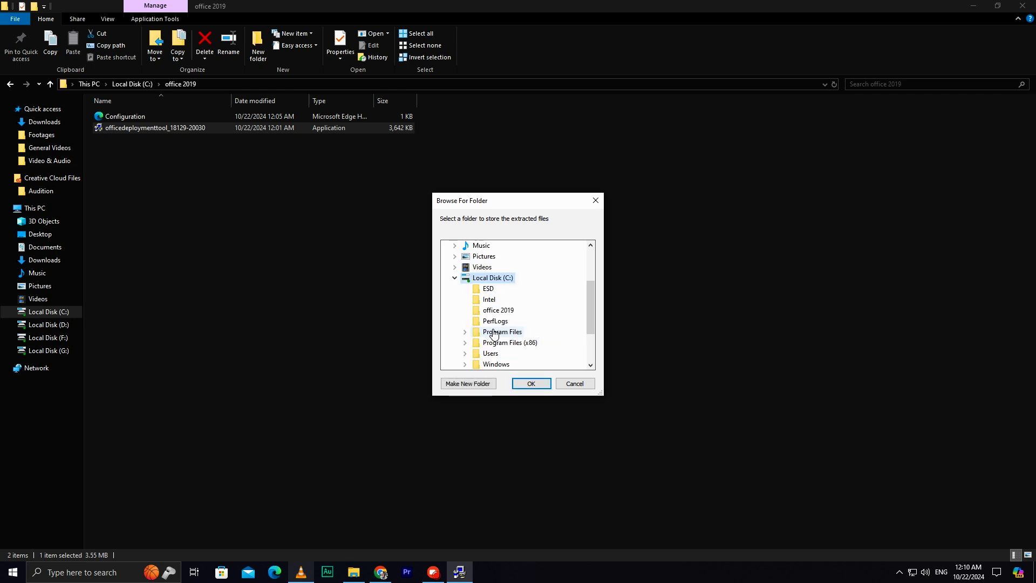
pyautogui.click(498, 312)
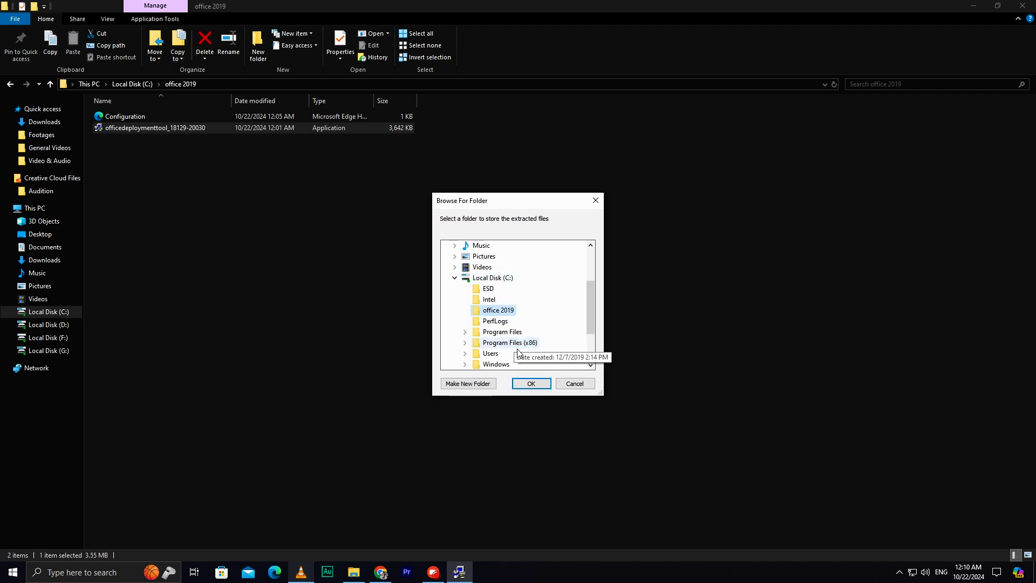
pyautogui.click(530, 382)
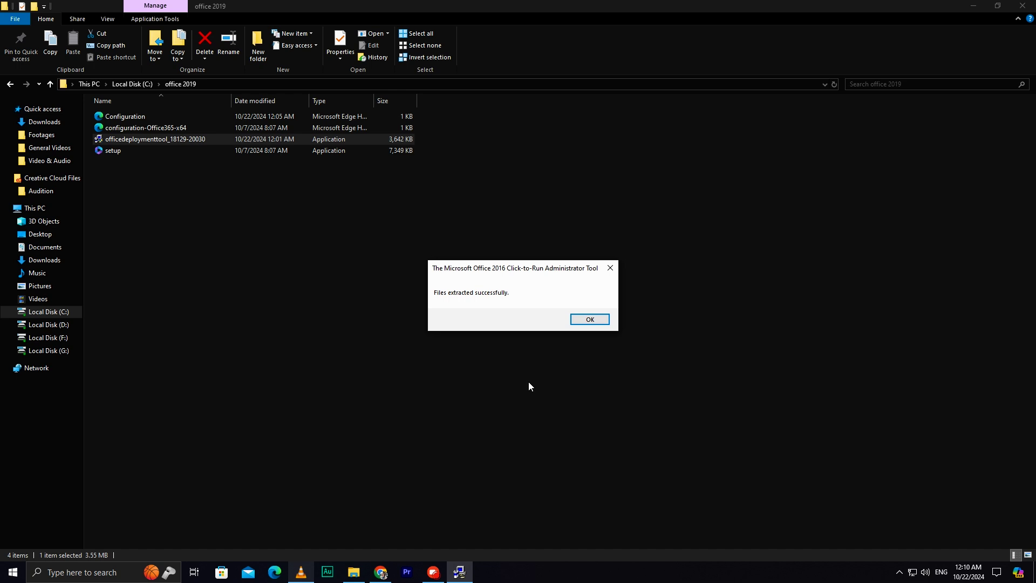
pyautogui.click(590, 320)
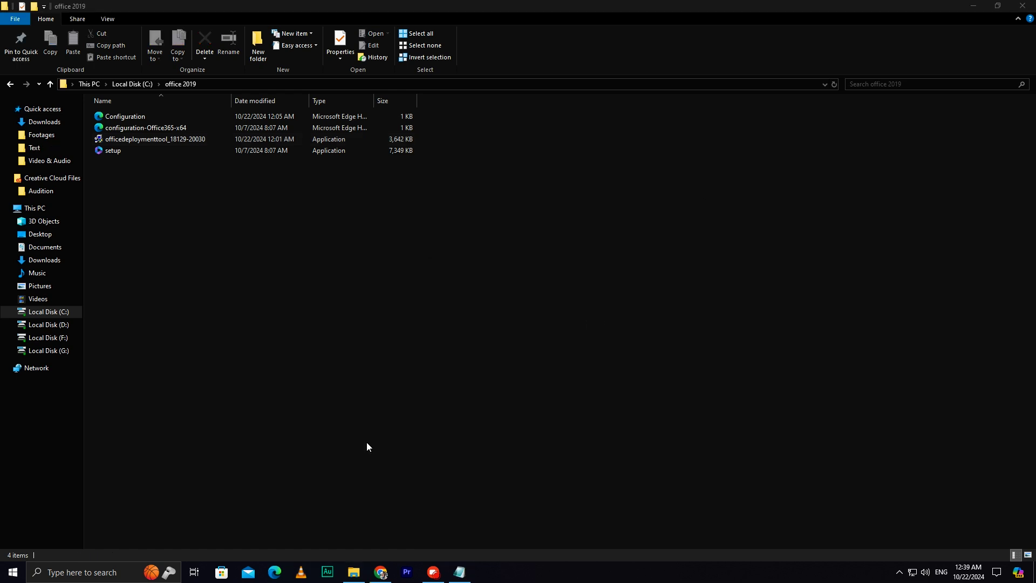
# Open Command Prompt as administrator and begin a cd to the office 2019 folder
pyautogui.click(102, 572)
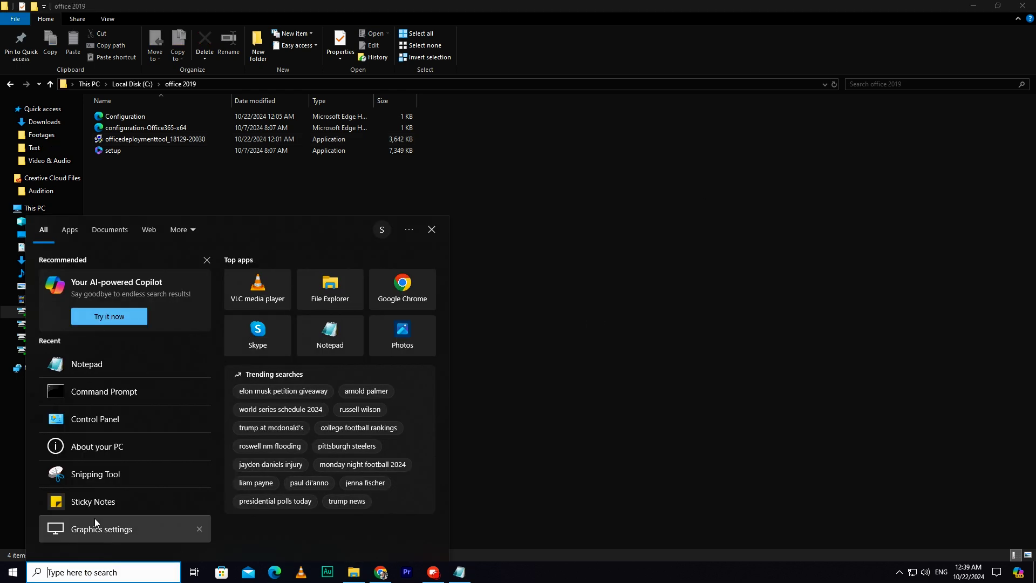
pyautogui.write('cmd')
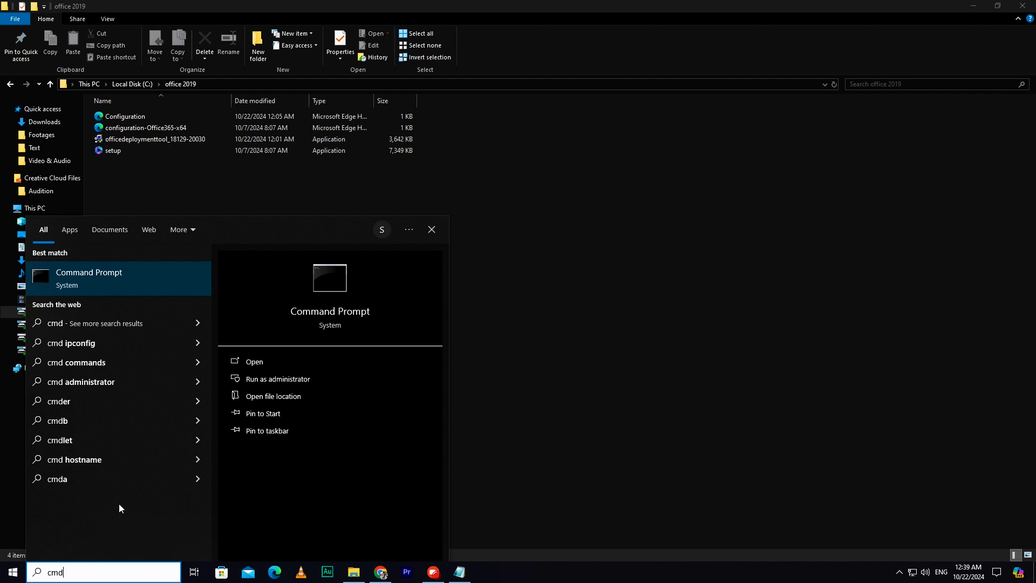
pyautogui.rightClick(151, 274)
pyautogui.click(176, 285)
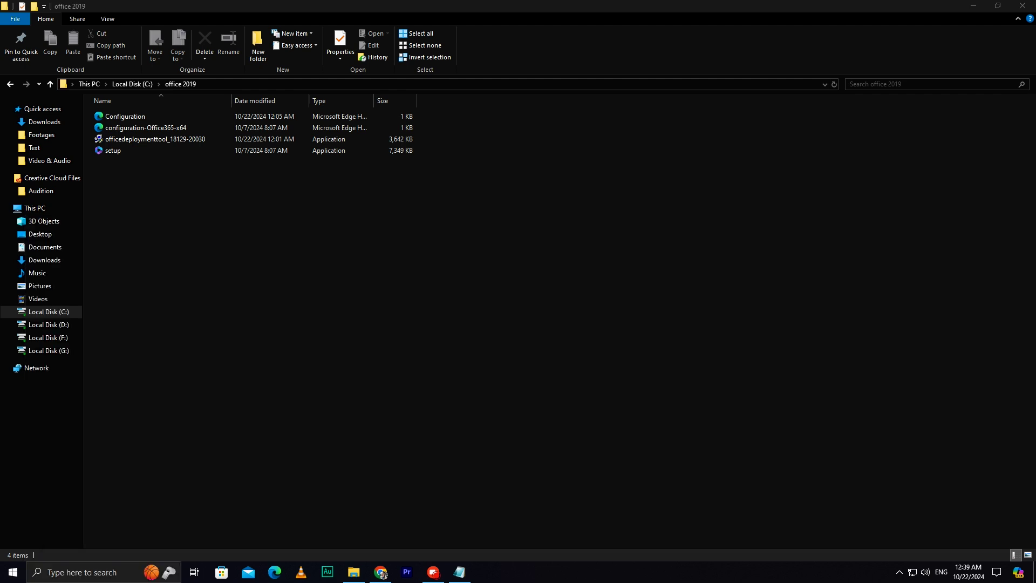
pyautogui.moveTo(319, 32); pyautogui.dragTo(532, 227)
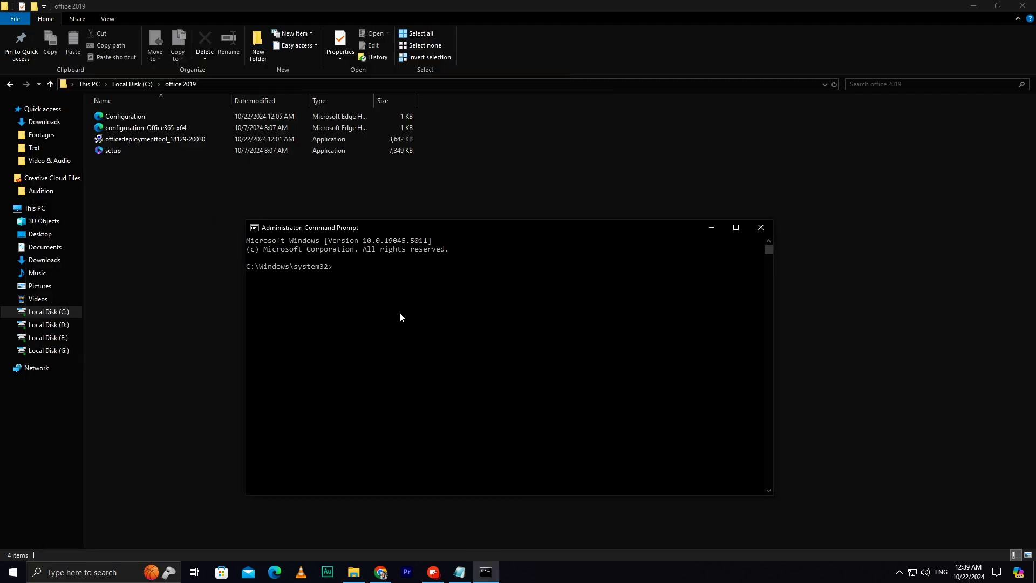
pyautogui.write('cd C:')
# Run 'setup.exe /configure configuration.xml' copied from Notepad, then close the finished installer and prompt
pyautogui.hotkey('alt', 'Tab')
pyautogui.moveTo(521, 158); pyautogui.dragTo(353, 160)
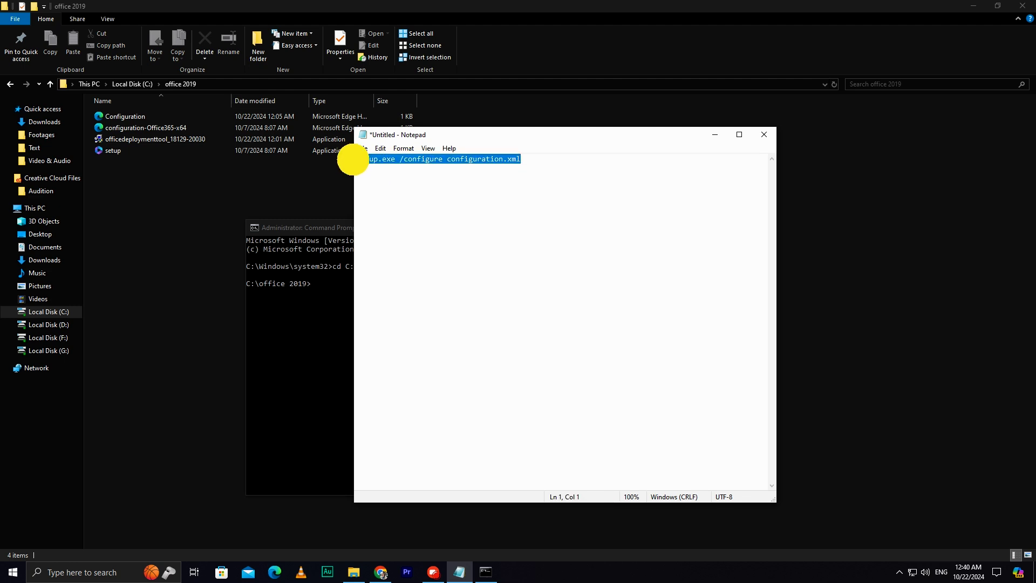
pyautogui.click(715, 134)
pyautogui.click(527, 256)
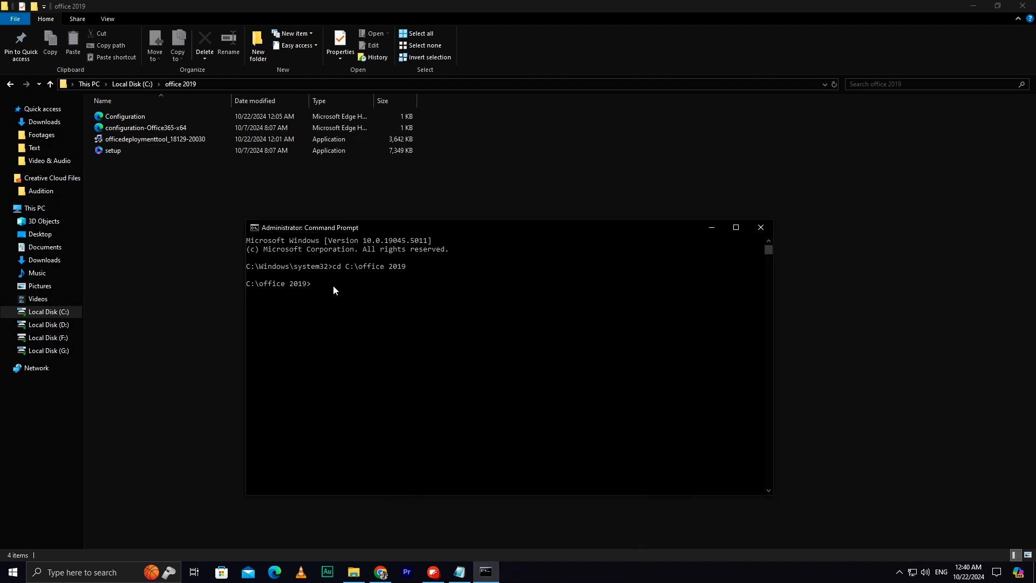
pyautogui.hotkey('ctrl', 'v')
pyautogui.press('Return')
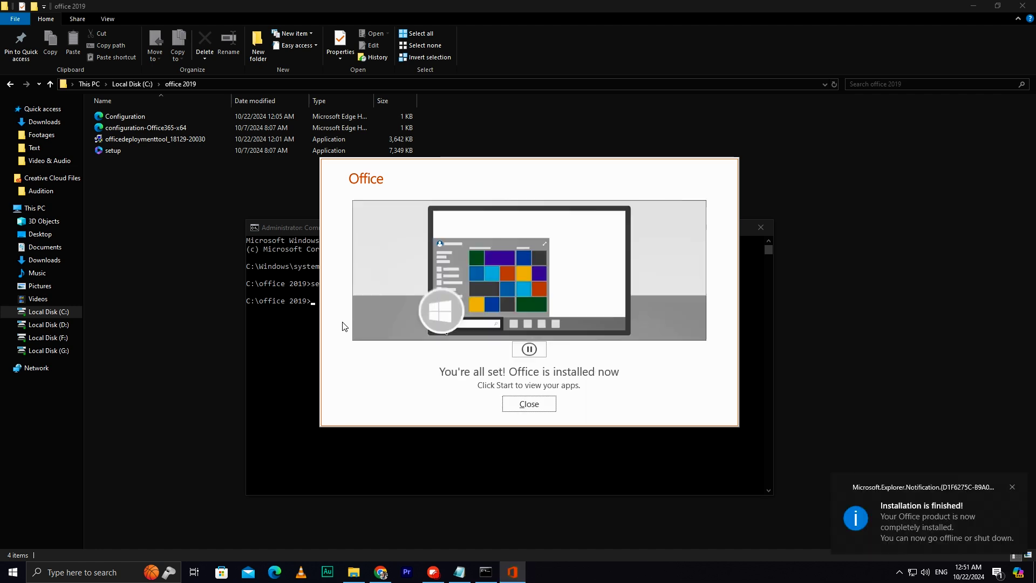
pyautogui.click(536, 407)
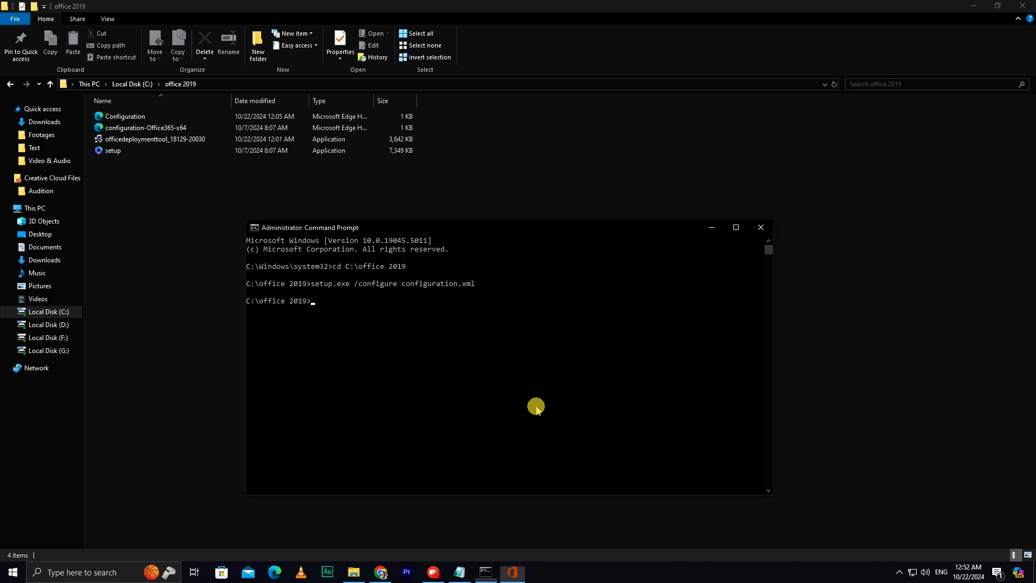
pyautogui.click(761, 227)
# Close File Explorer and launch Word through a Windows search for 'word'
pyautogui.click(1023, 6)
pyautogui.click(102, 571)
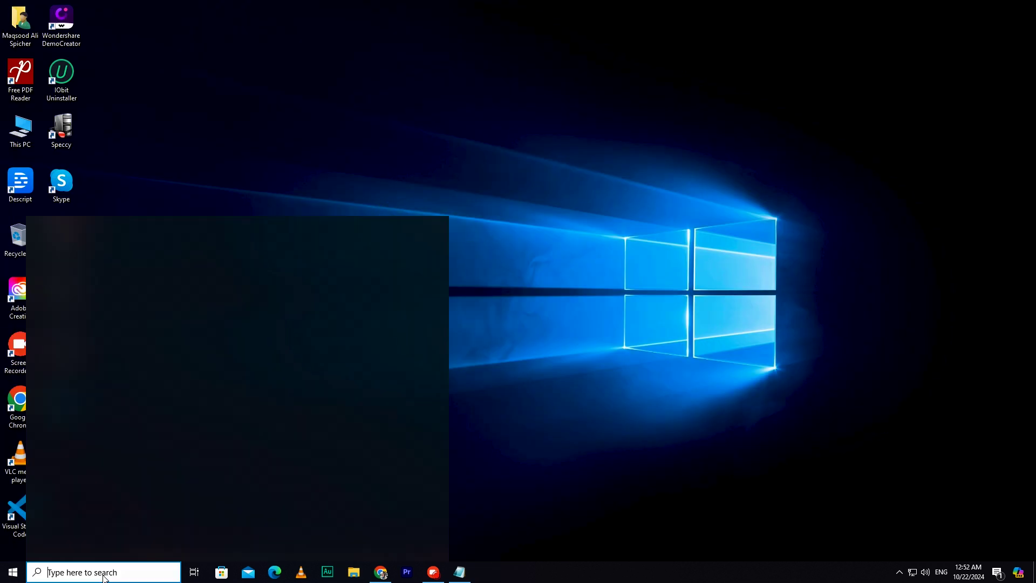
pyautogui.write('word')
pyautogui.press('Return')
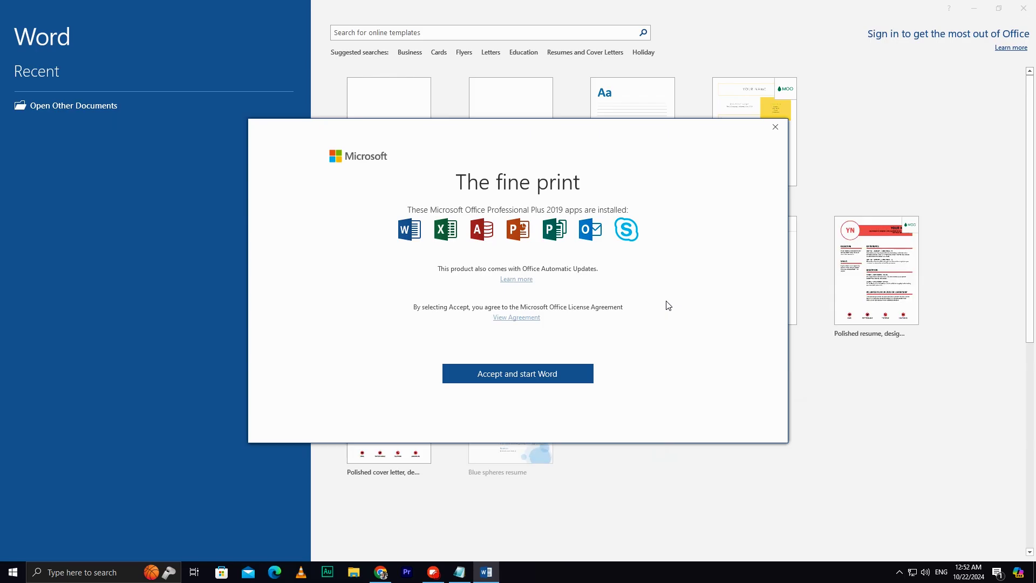
# Accept the Office license terms, dismiss the privacy notice, and start a blank document
pyautogui.click(527, 379)
pyautogui.click(715, 406)
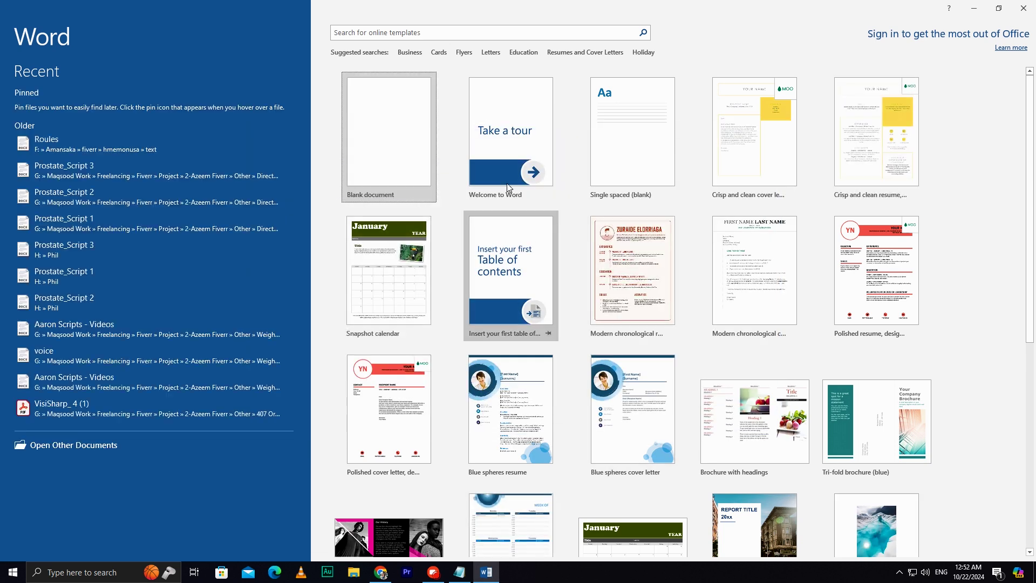
pyautogui.click(387, 151)
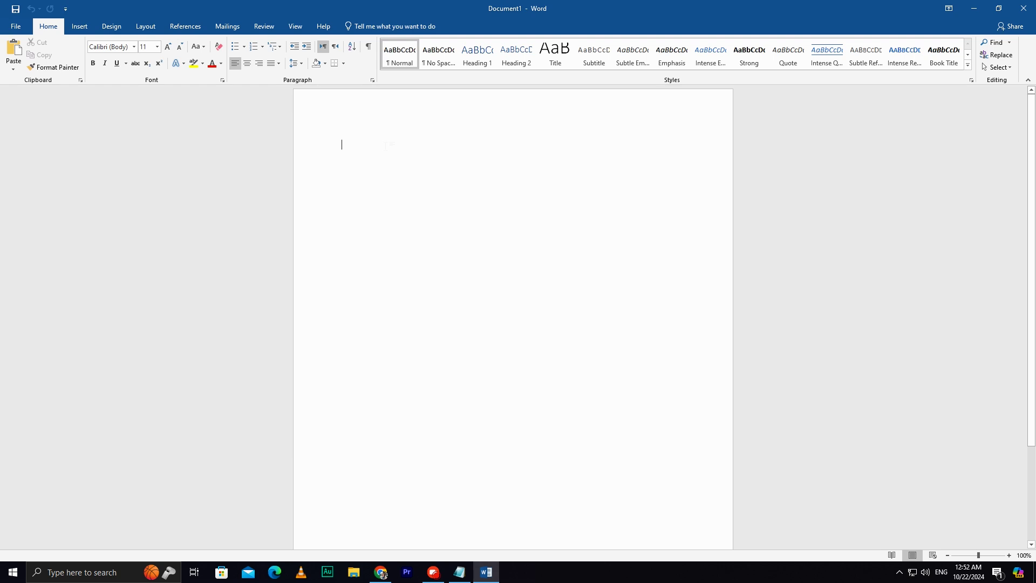